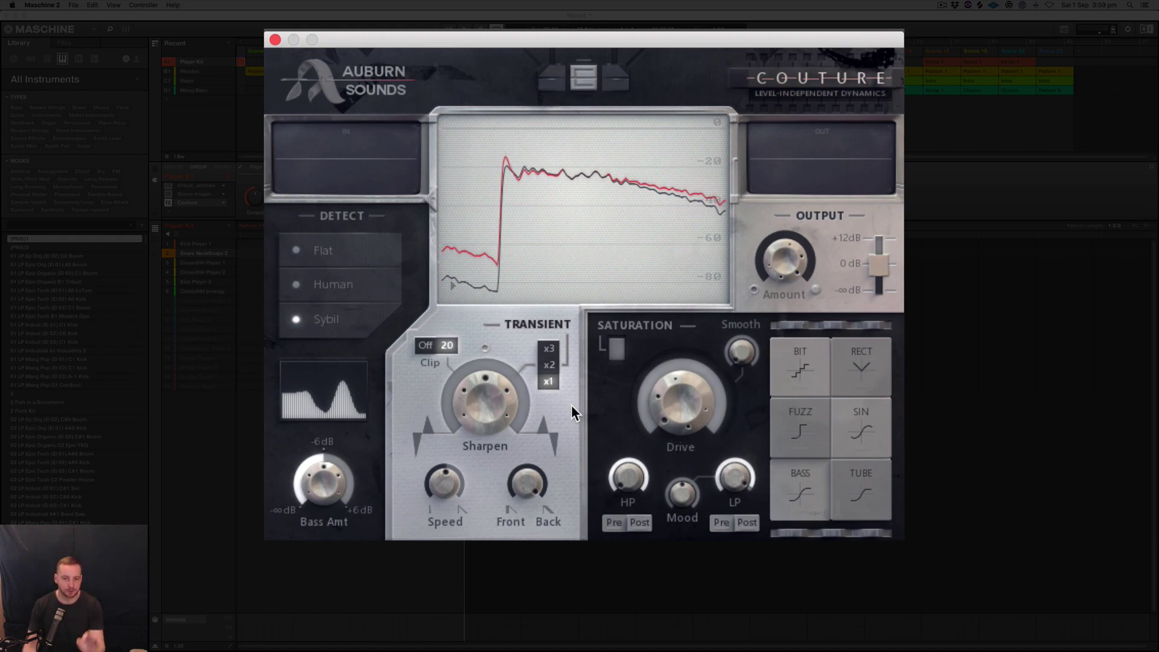
Set the detection mode to Human and try the transient Speed control, ending at 2.0 ms
{"action": "left_click", "coordinate": [345, 277]}
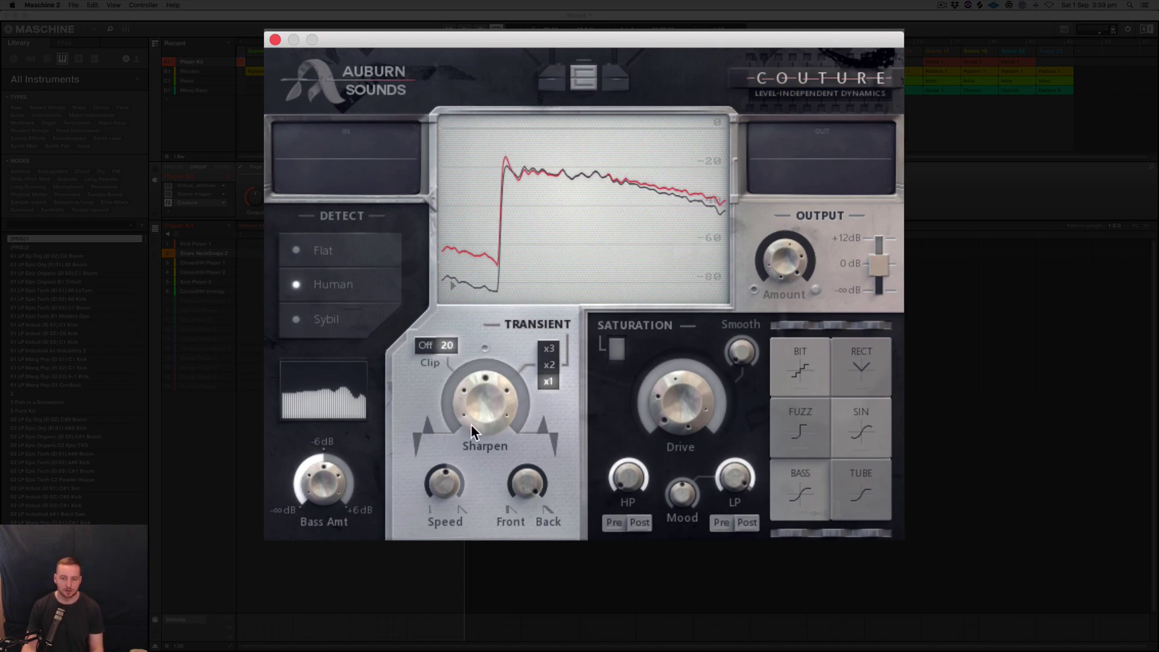
{"action": "mouse_move", "coordinate": [476, 420]}
{"action": "left_mouse_down"}
{"action": "mouse_move", "coordinate": [468, 128]}
{"action": "mouse_move", "coordinate": [462, 483]}
{"action": "mouse_move", "coordinate": [457, 86]}
{"action": "mouse_move", "coordinate": [459, 507]}
{"action": "mouse_move", "coordinate": [485, 438]}
{"action": "mouse_move", "coordinate": [459, 95]}
{"action": "mouse_move", "coordinate": [458, 234]}
{"action": "mouse_move", "coordinate": [480, 412]}
{"action": "left_mouse_up"}
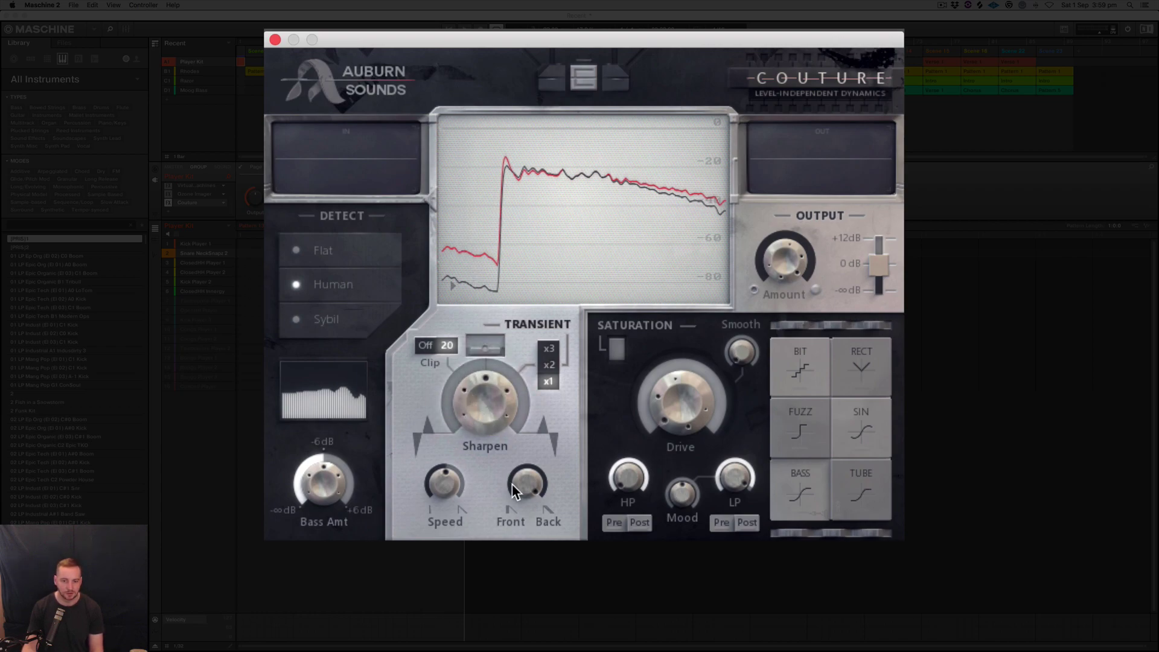
{"action": "mouse_move", "coordinate": [443, 483]}
{"action": "left_mouse_down"}
{"action": "mouse_move", "coordinate": [443, 507]}
{"action": "mouse_move", "coordinate": [430, 497]}
{"action": "left_mouse_up"}
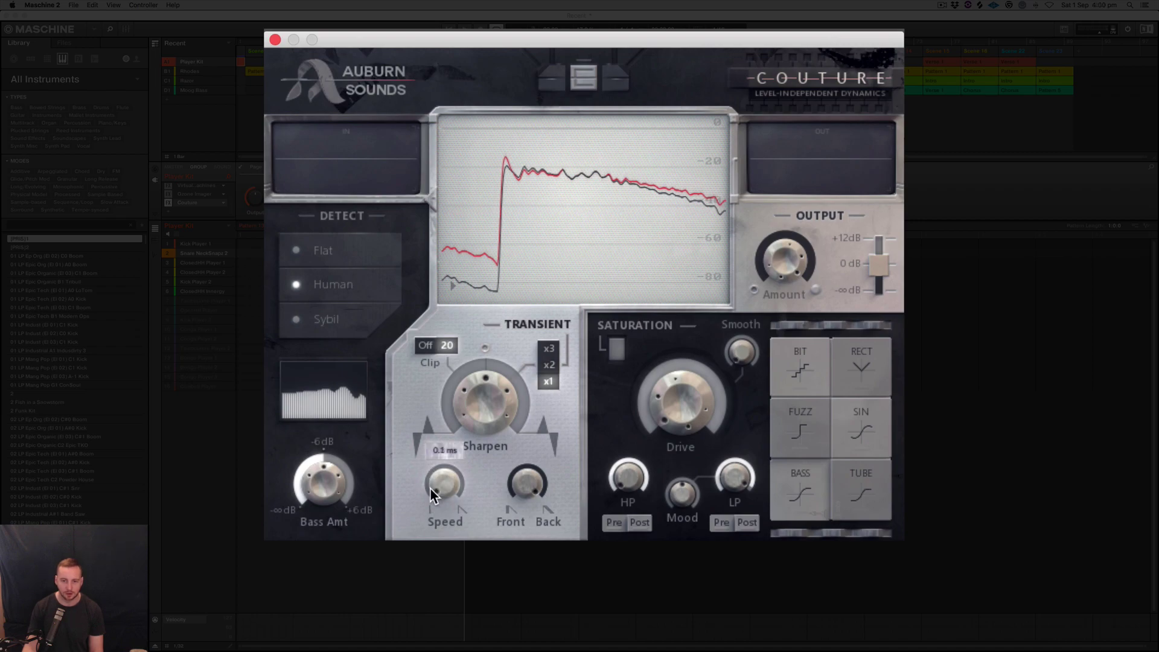
{"action": "mouse_move", "coordinate": [439, 486]}
{"action": "left_mouse_down"}
{"action": "mouse_move", "coordinate": [431, 252]}
{"action": "mouse_move", "coordinate": [437, 481]}
{"action": "left_mouse_up"}
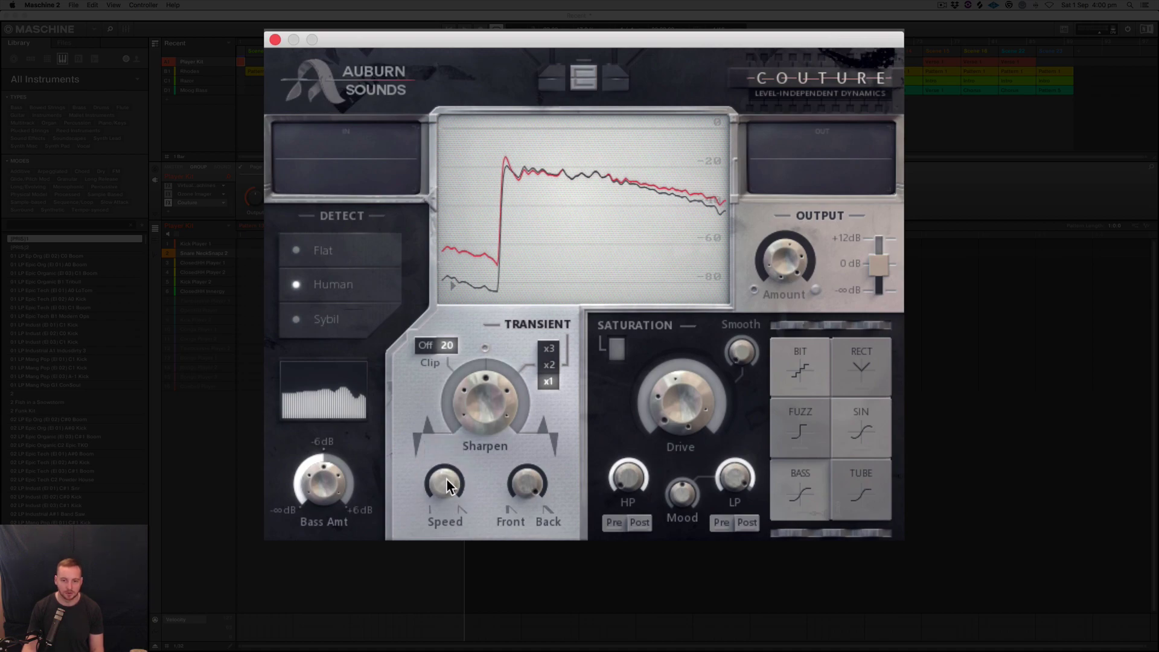
{"action": "mouse_move", "coordinate": [447, 480]}
{"action": "left_click_drag", "start_coordinate": [447, 481], "coordinate": [450, 520]}
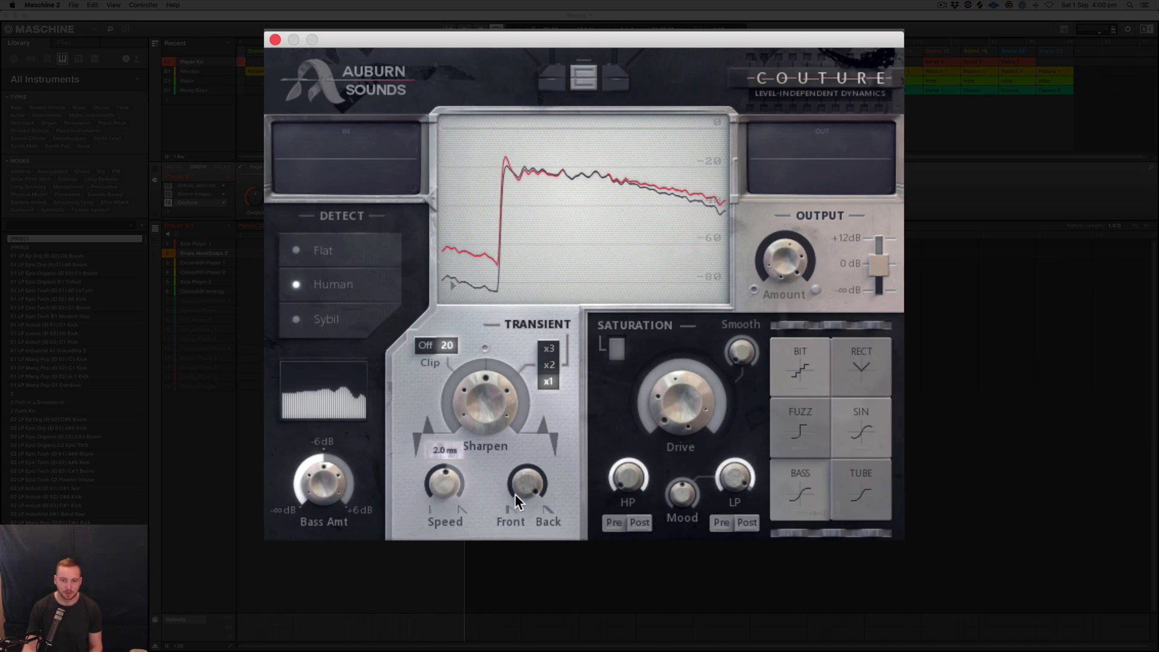
Try the transient balance across its range between Front and Back, ending at Back
{"action": "mouse_move", "coordinate": [532, 494]}
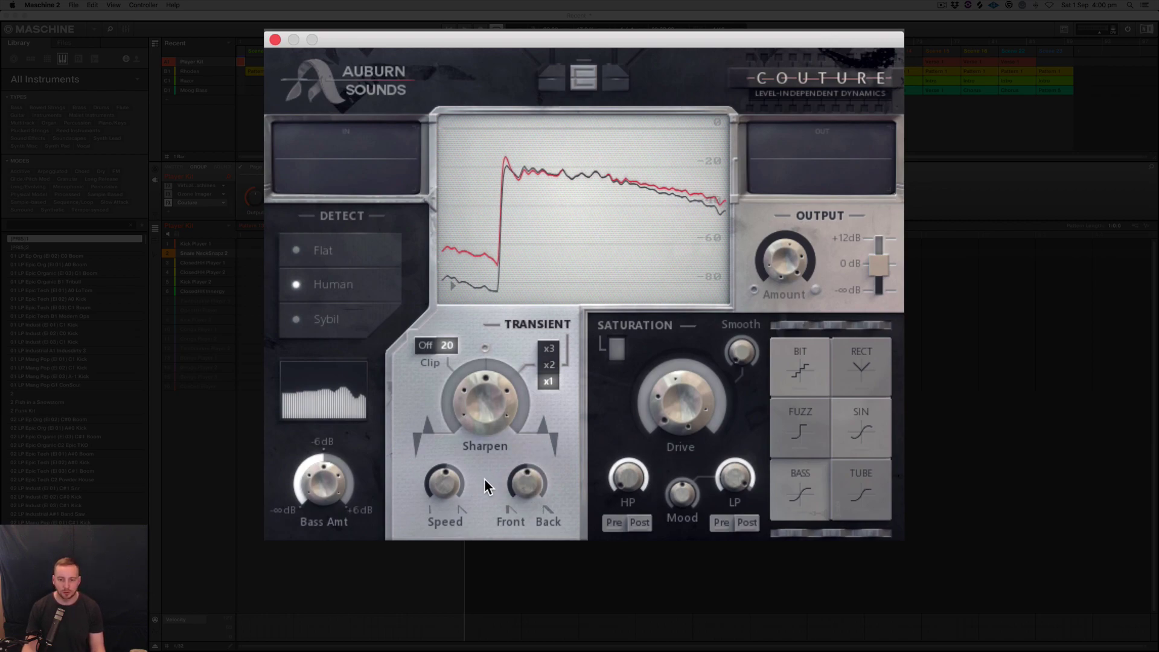
{"action": "left_click_drag", "start_coordinate": [525, 484], "coordinate": [540, 518]}
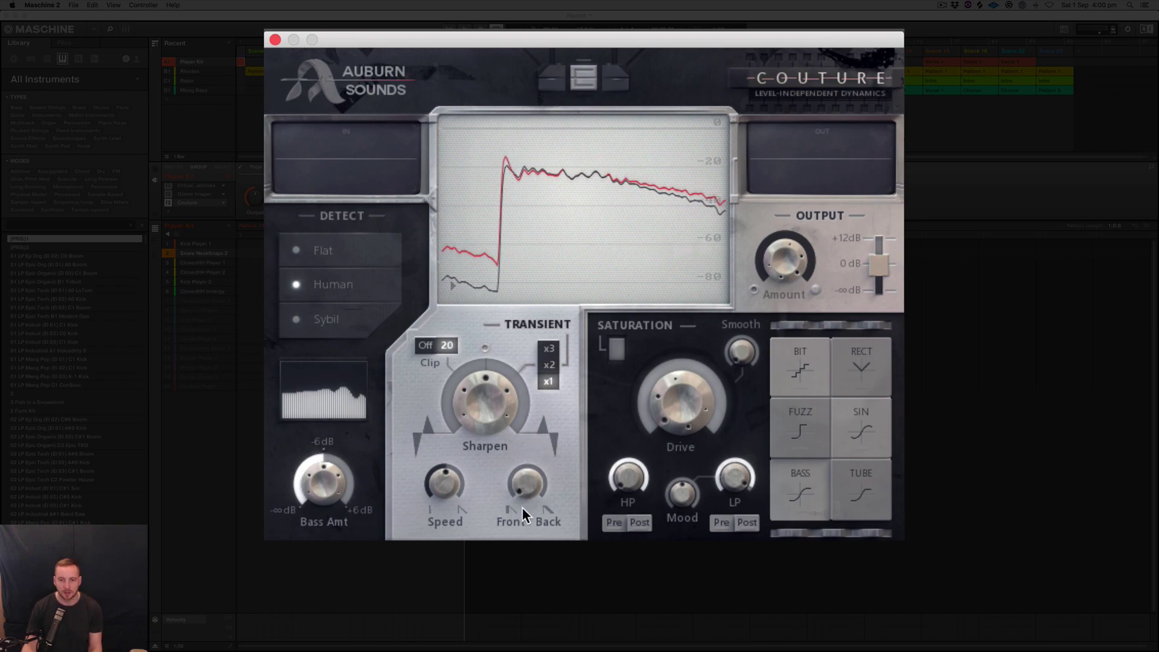
{"action": "left_click_drag", "start_coordinate": [497, 290], "coordinate": [495, 229]}
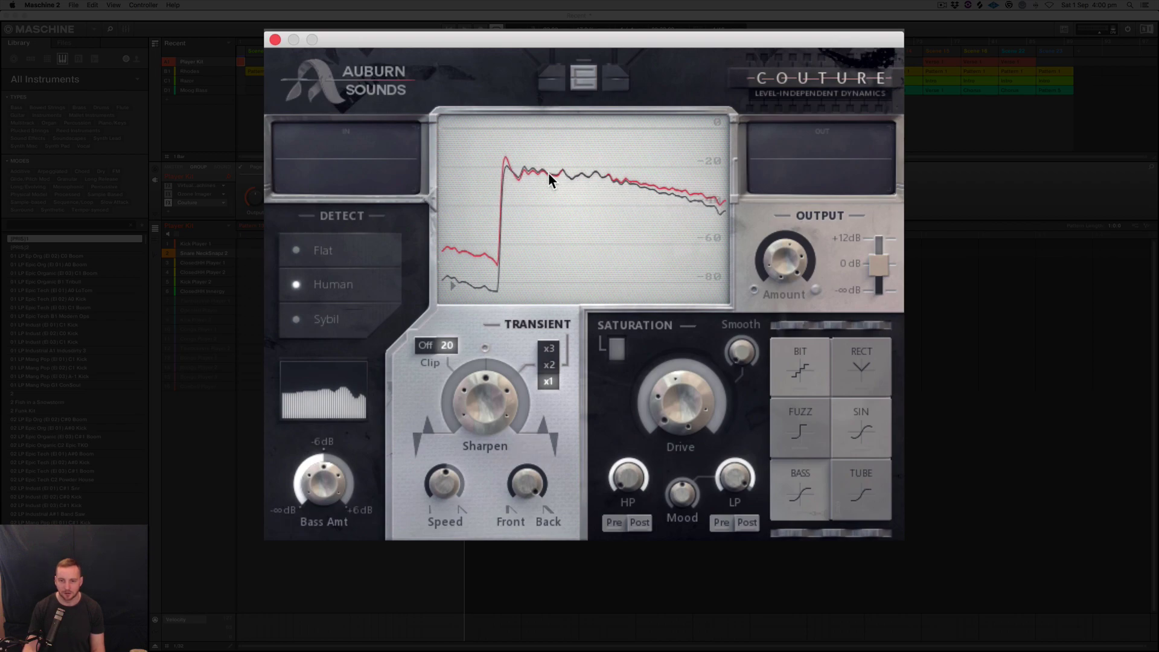
{"action": "mouse_move", "coordinate": [498, 404]}
{"action": "left_mouse_down"}
{"action": "mouse_move", "coordinate": [495, 390]}
{"action": "mouse_move", "coordinate": [484, 474]}
{"action": "mouse_move", "coordinate": [488, 387]}
{"action": "mouse_move", "coordinate": [487, 399]}
{"action": "left_mouse_up"}
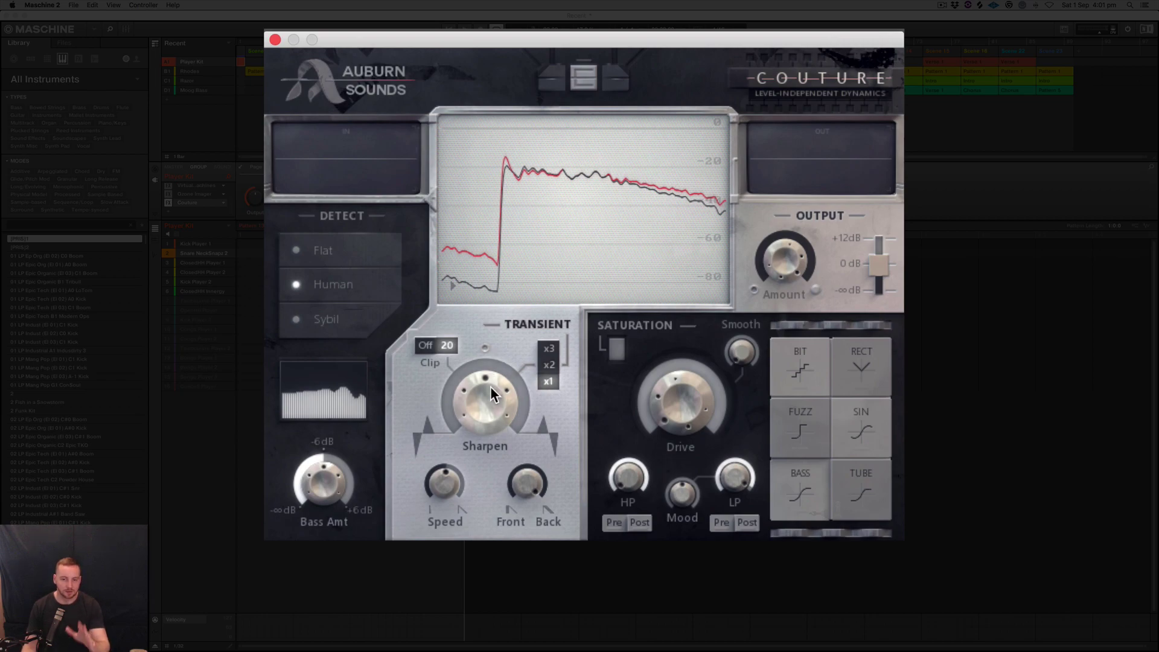
Compare the Flat, Human and Sybil detection curves, ending with Human selected
{"action": "left_click", "coordinate": [313, 245]}
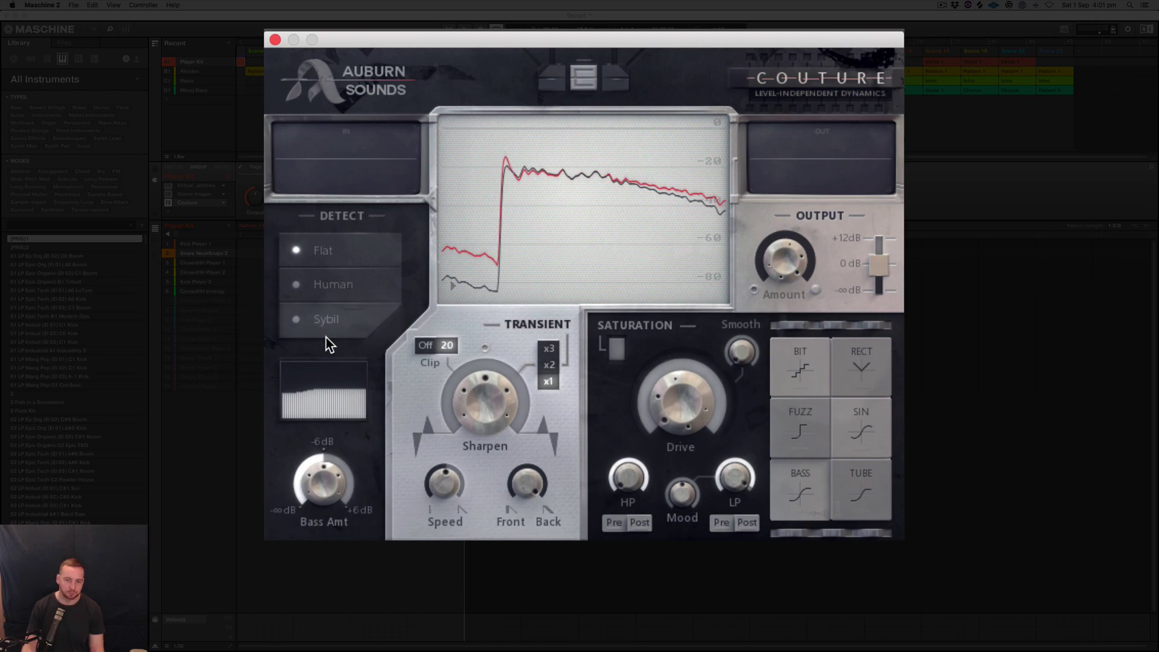
{"action": "left_click", "coordinate": [326, 281]}
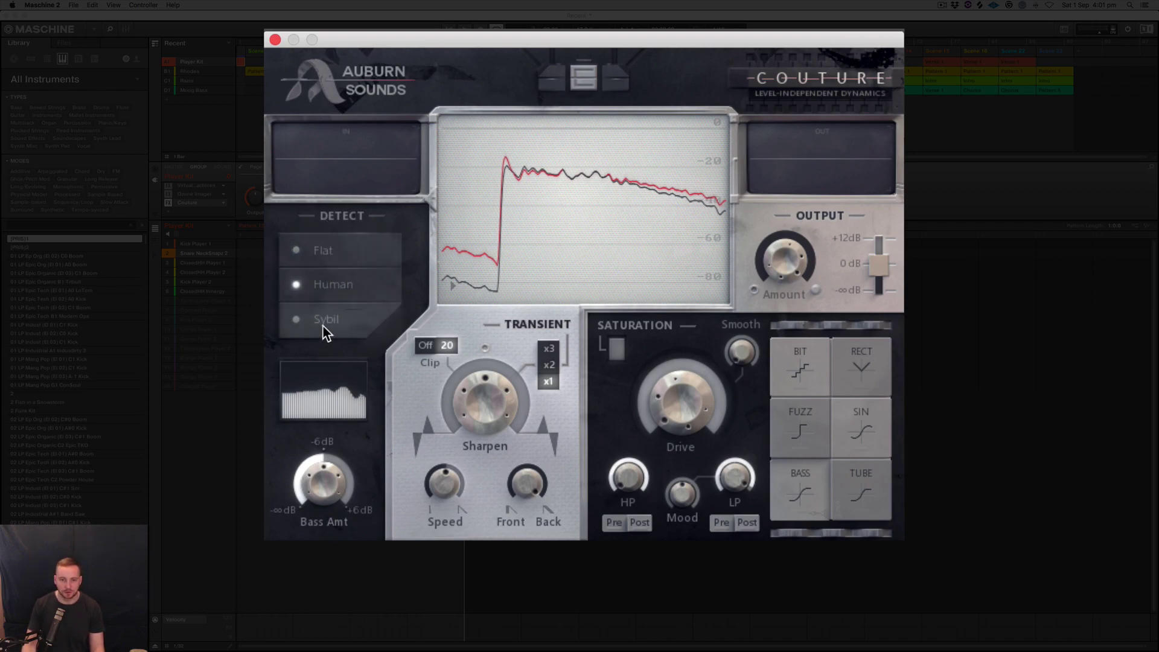
{"action": "left_click", "coordinate": [342, 324]}
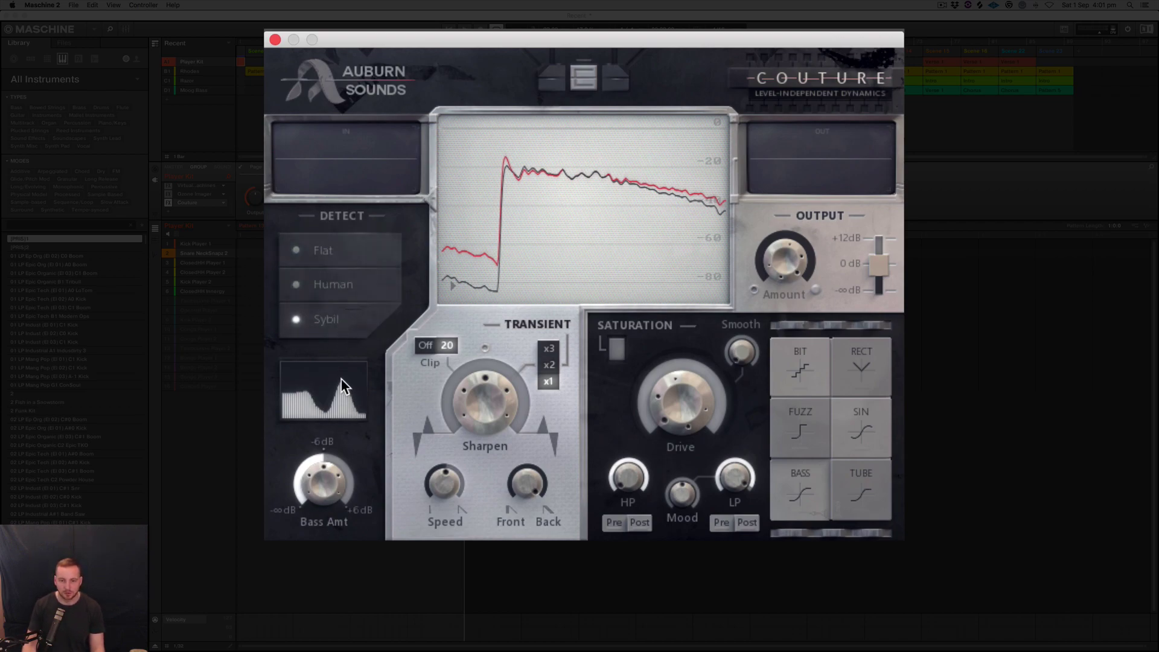
{"action": "left_click", "coordinate": [338, 284]}
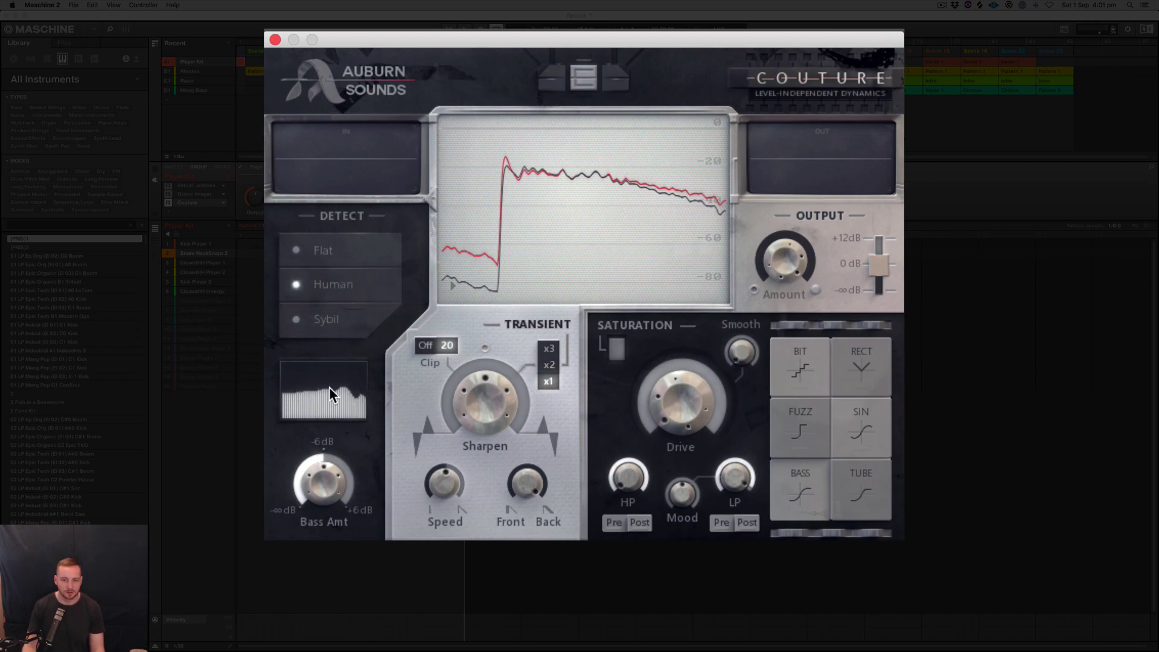
{"action": "left_click", "coordinate": [338, 254]}
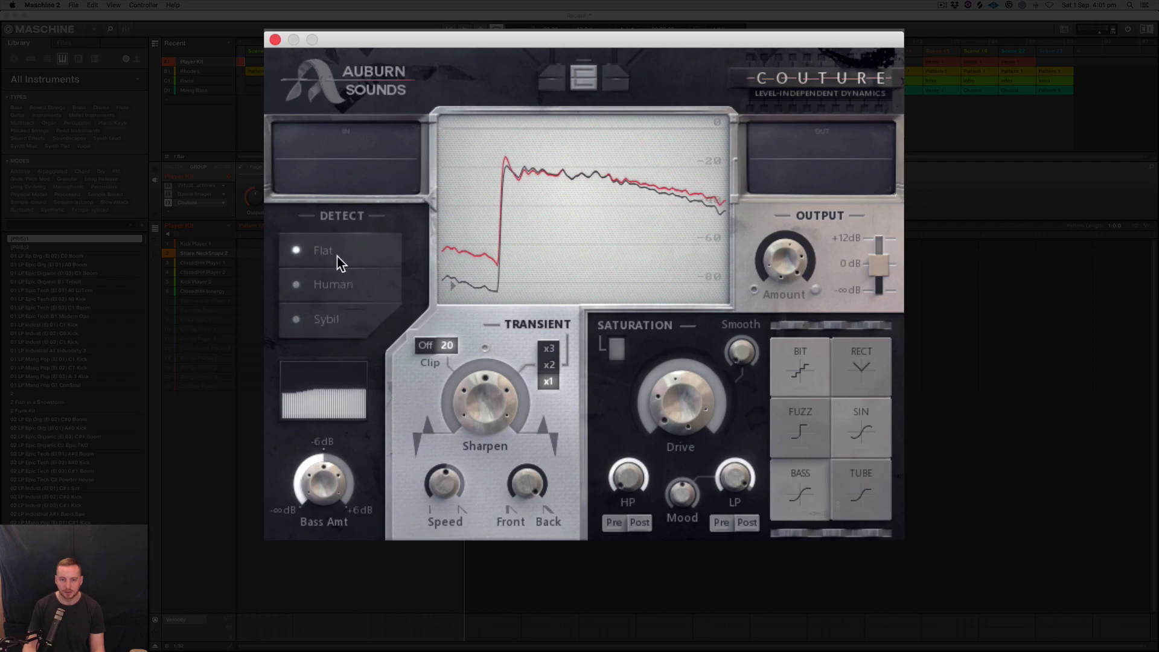
{"action": "left_click", "coordinate": [329, 282]}
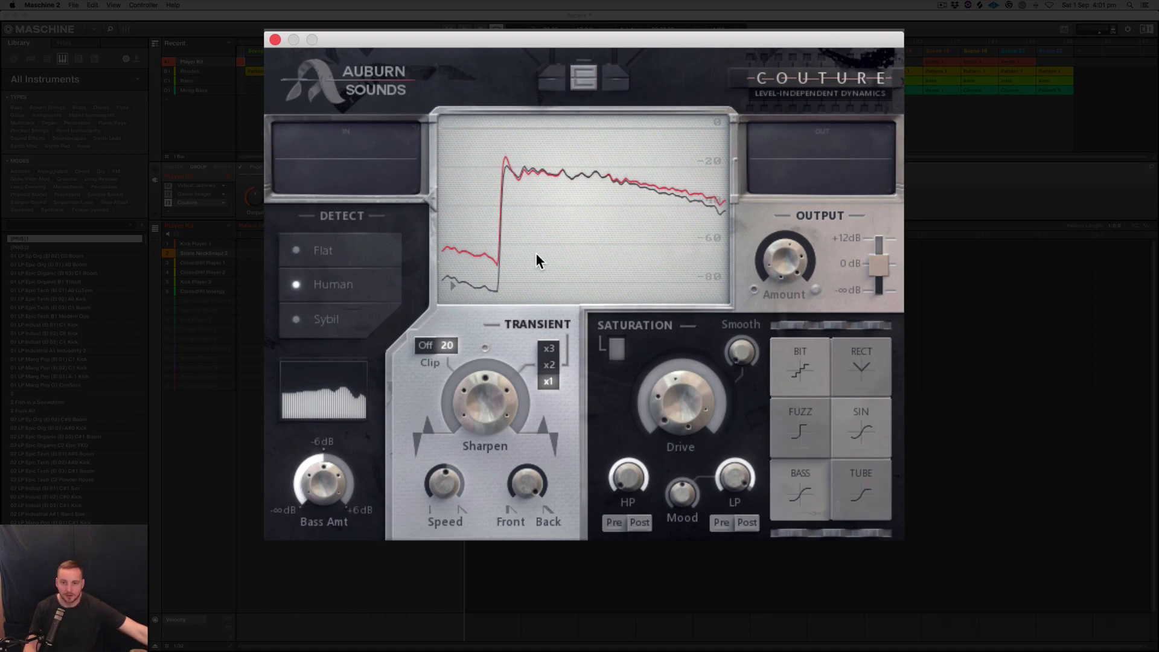
Play the pattern and resume the live level graph
{"action": "key", "text": "space"}
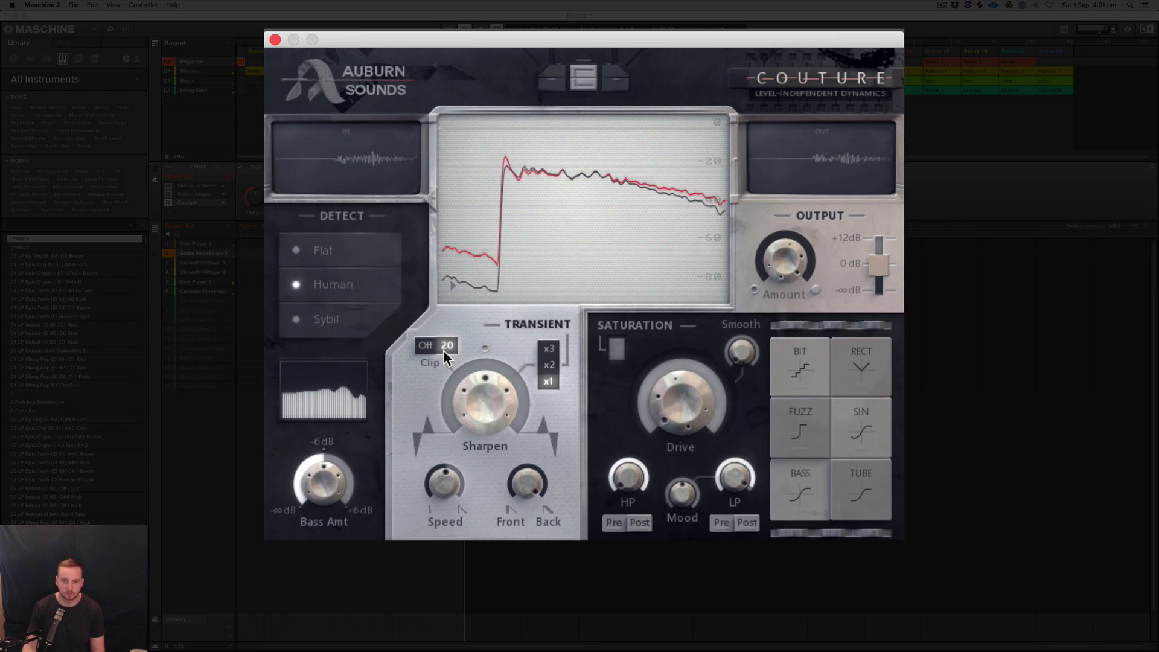
{"action": "left_click", "coordinate": [450, 284]}
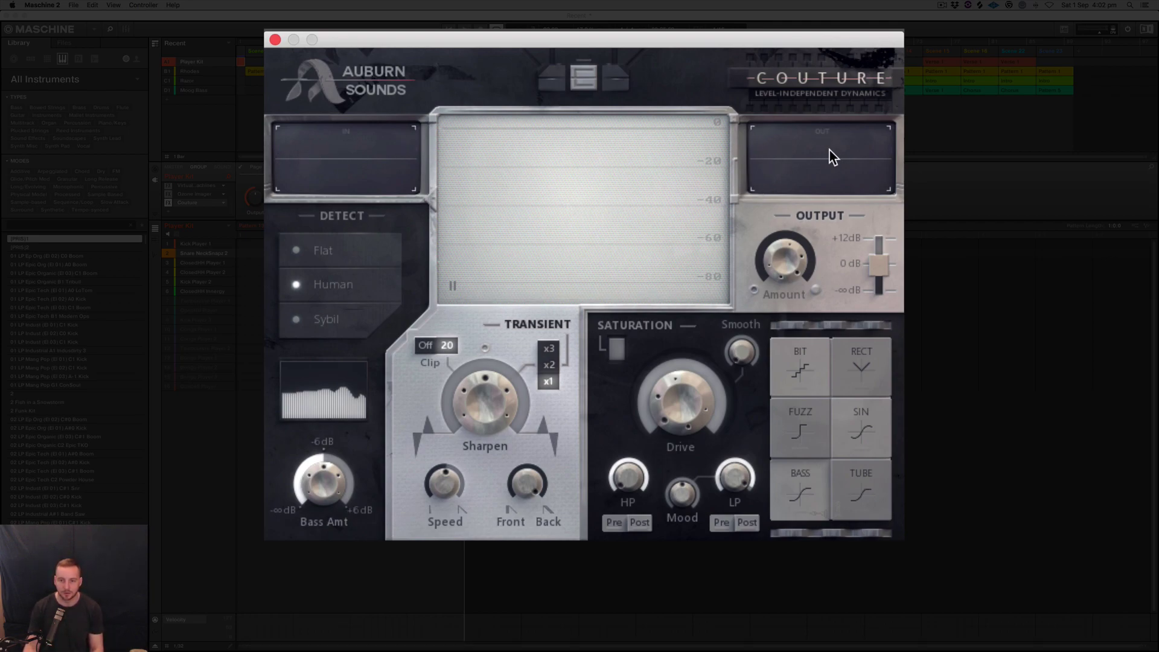
{"action": "key", "text": "space"}
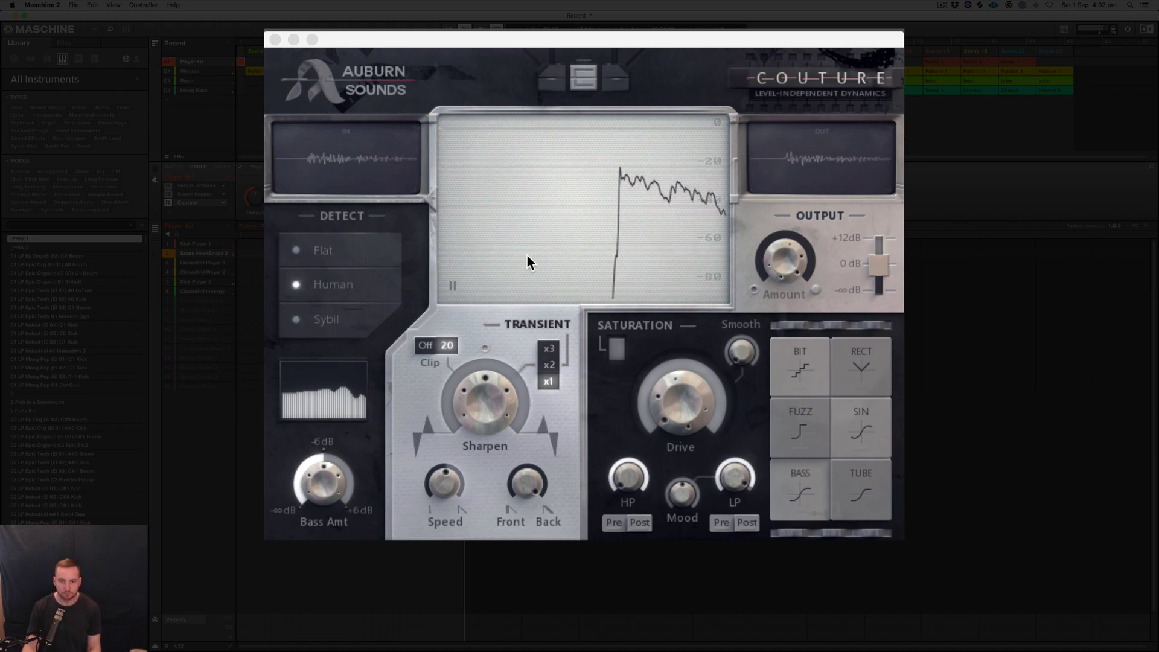
Sweep the transient Sharpen amount between its extremes during playback, ending at the maximum
{"action": "left_click_drag", "start_coordinate": [468, 421], "coordinate": [468, 403]}
{"action": "left_click_drag", "start_coordinate": [465, 355], "coordinate": [451, 210]}
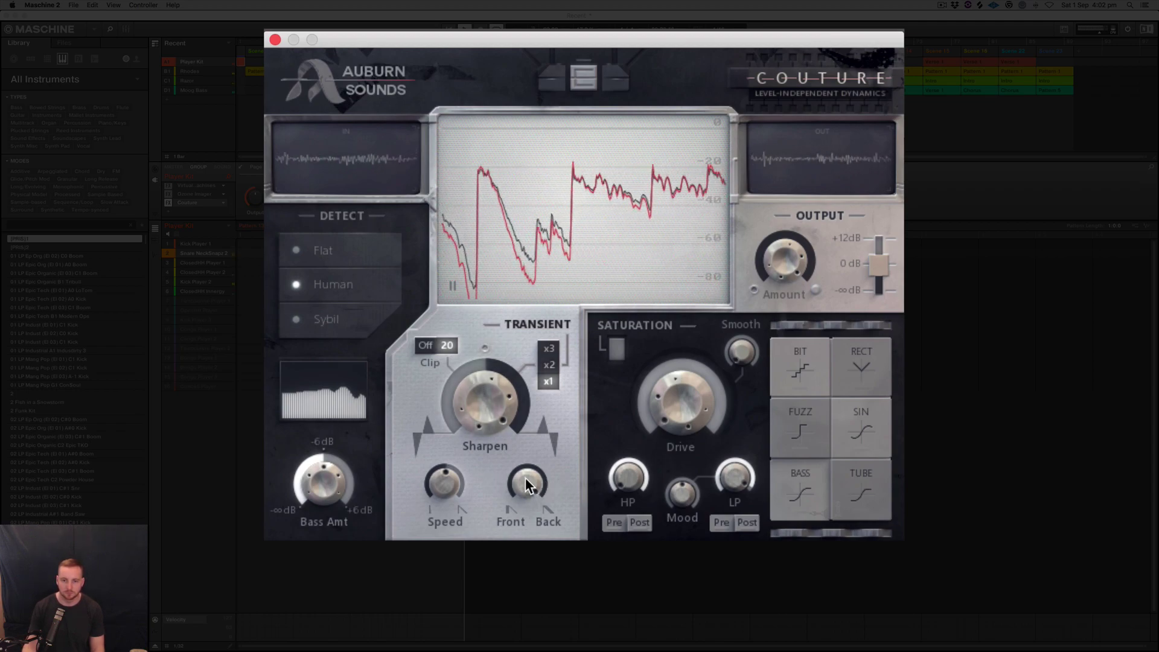
{"action": "mouse_move", "coordinate": [525, 477]}
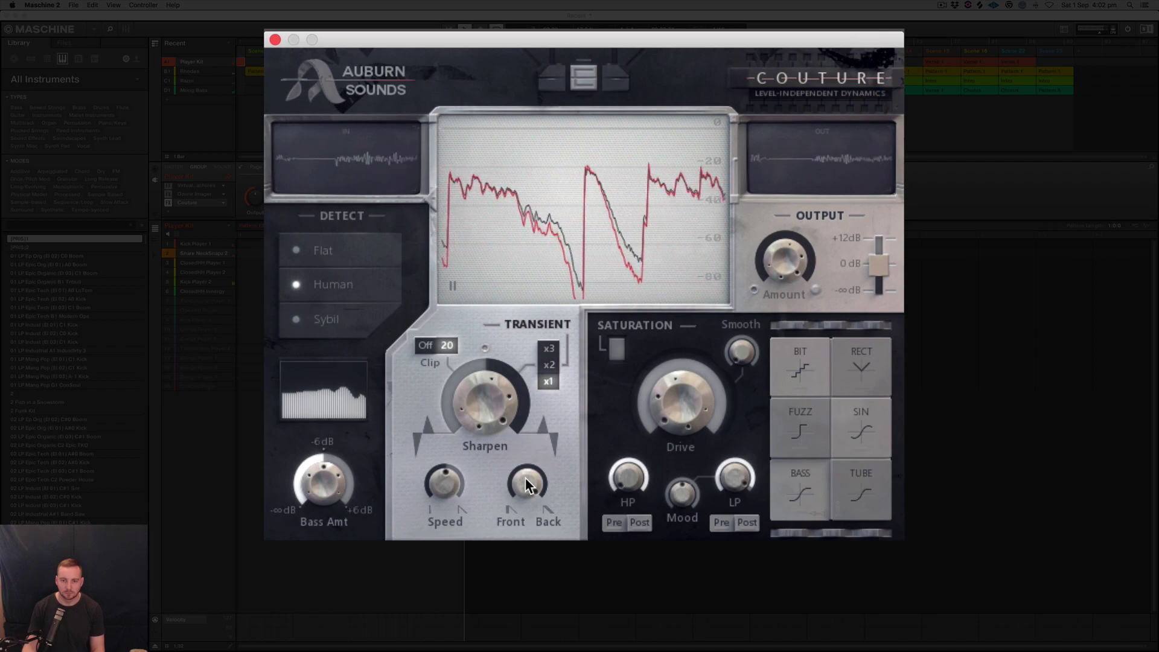
{"action": "mouse_move", "coordinate": [508, 428]}
{"action": "left_mouse_down"}
{"action": "mouse_move", "coordinate": [487, 513]}
{"action": "mouse_move", "coordinate": [509, 408]}
{"action": "left_mouse_up"}
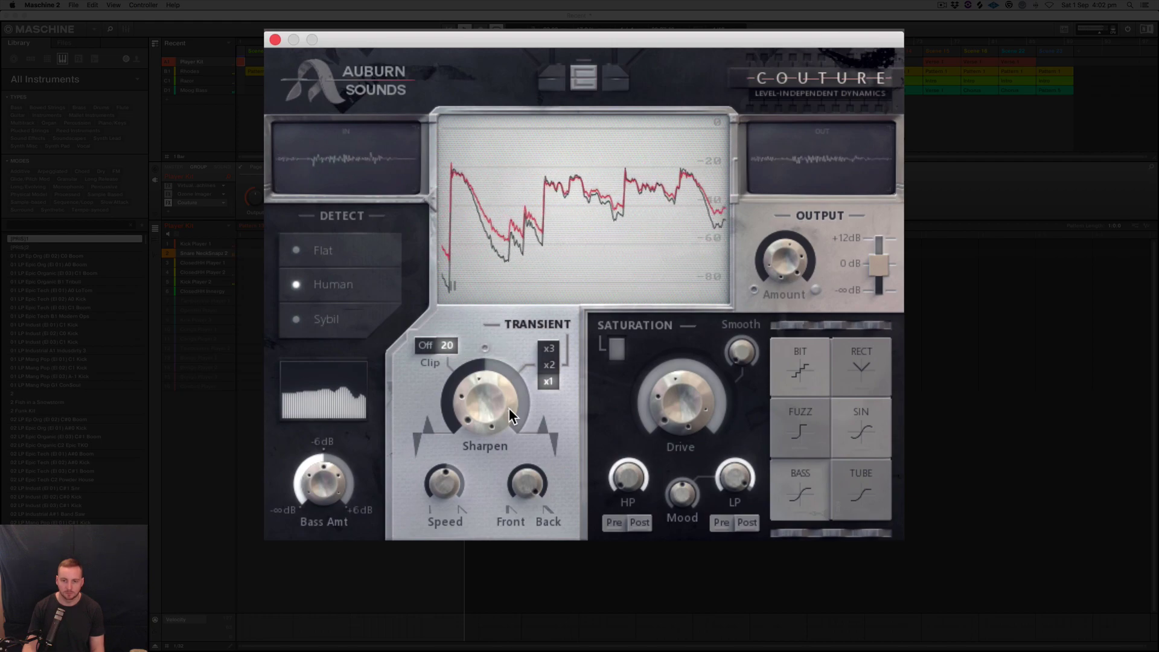
{"action": "left_click_drag", "start_coordinate": [491, 410], "coordinate": [469, 114]}
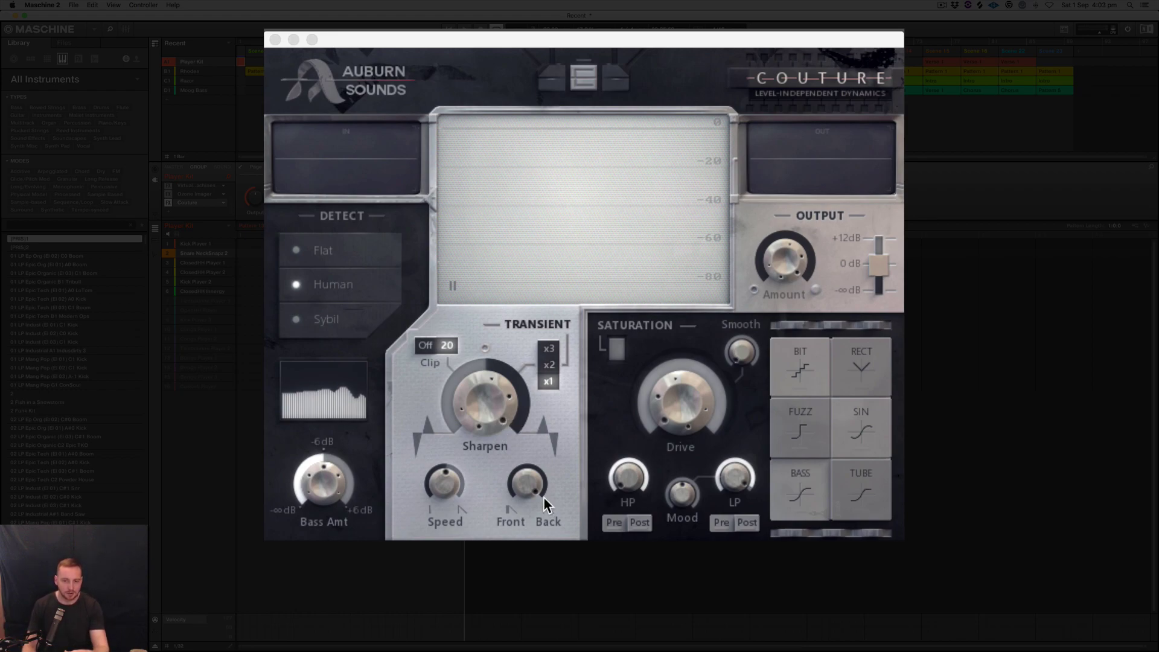
Set the transient Front/Back balance to 0.4, and freeze and resume the level graph during playback
{"action": "left_click", "coordinate": [527, 496]}
{"action": "left_click_drag", "start_coordinate": [527, 496], "coordinate": [527, 513]}
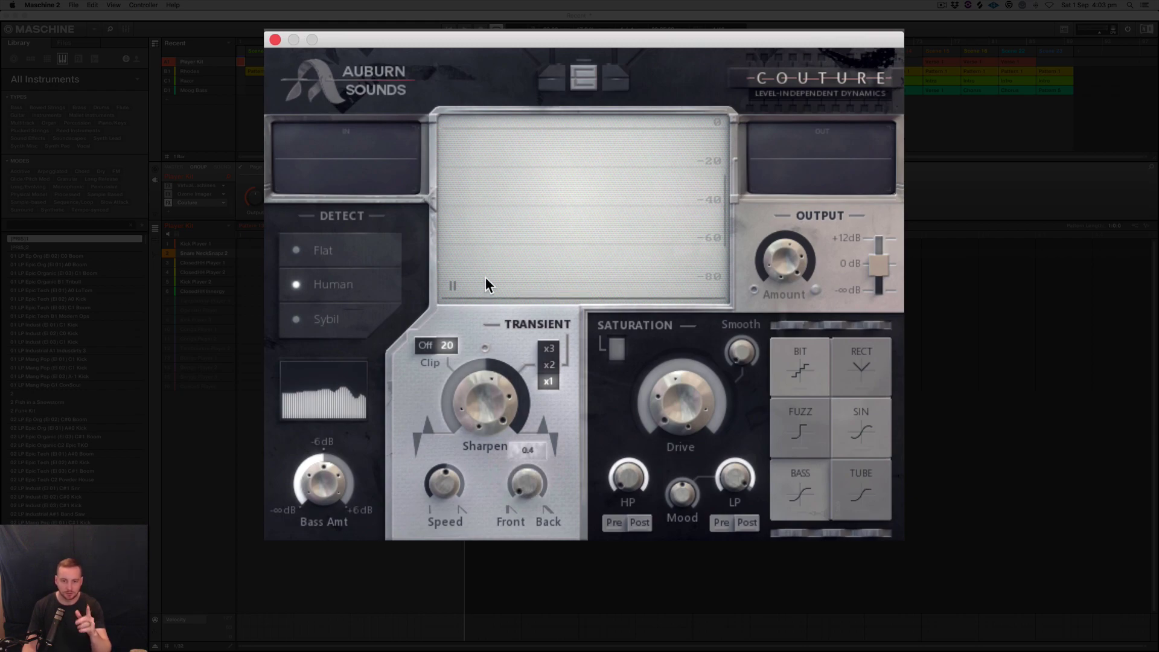
{"action": "left_click", "coordinate": [454, 286]}
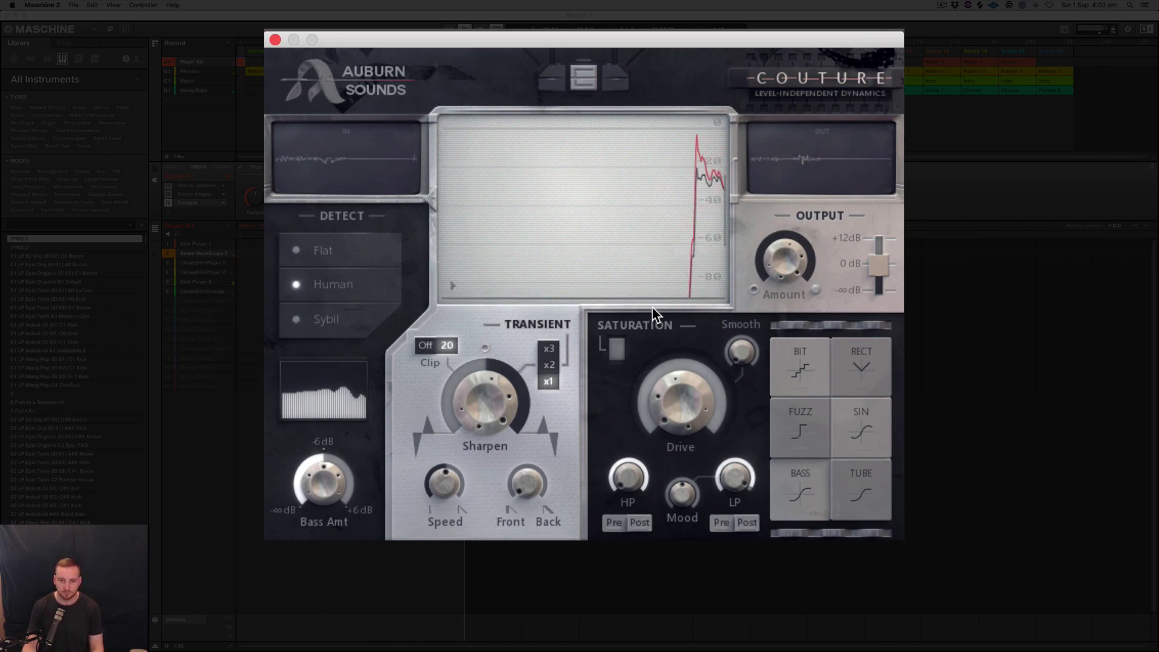
{"action": "left_click", "coordinate": [454, 283]}
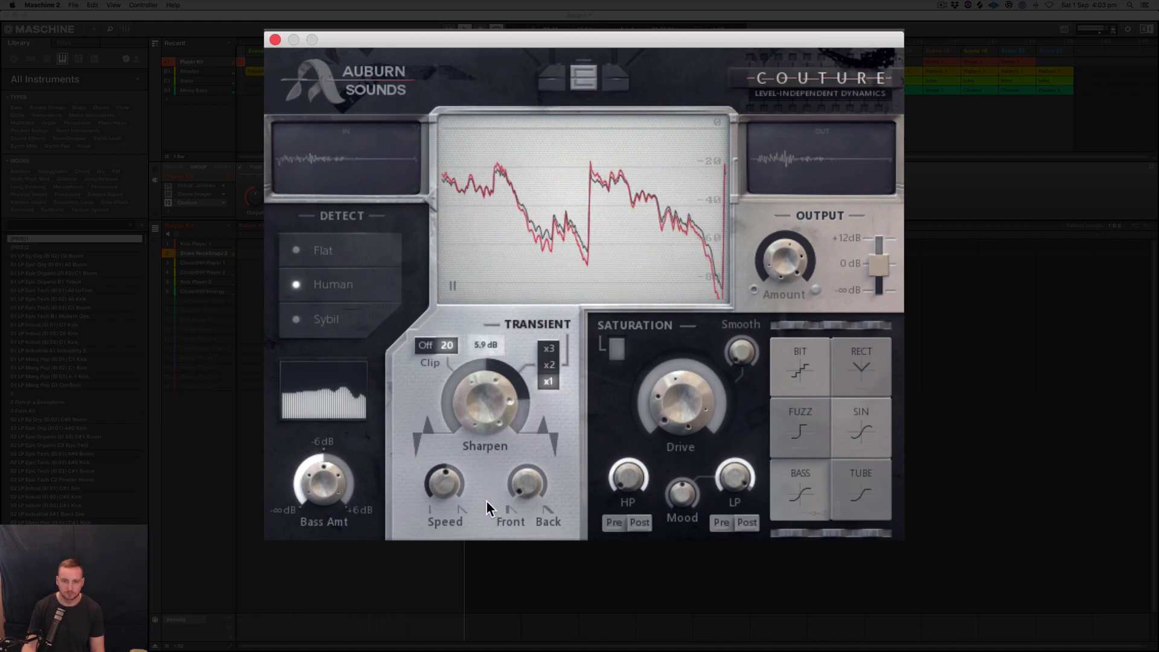
Set the Sharpen amount to about 9.2 dB with the x3 multiplier, and stop playback
{"action": "mouse_move", "coordinate": [485, 402]}
{"action": "left_mouse_down"}
{"action": "mouse_move", "coordinate": [485, 457]}
{"action": "mouse_move", "coordinate": [484, 406]}
{"action": "left_mouse_up"}
{"action": "left_click_drag", "start_coordinate": [472, 509], "coordinate": [469, 409]}
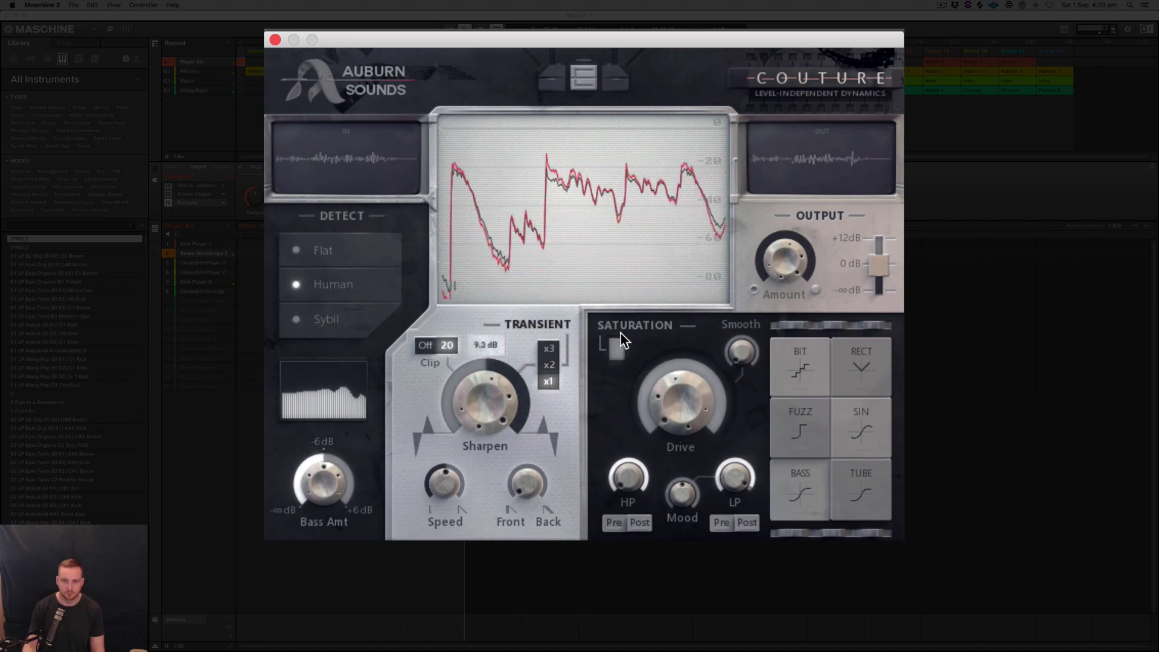
{"action": "left_click", "coordinate": [549, 349]}
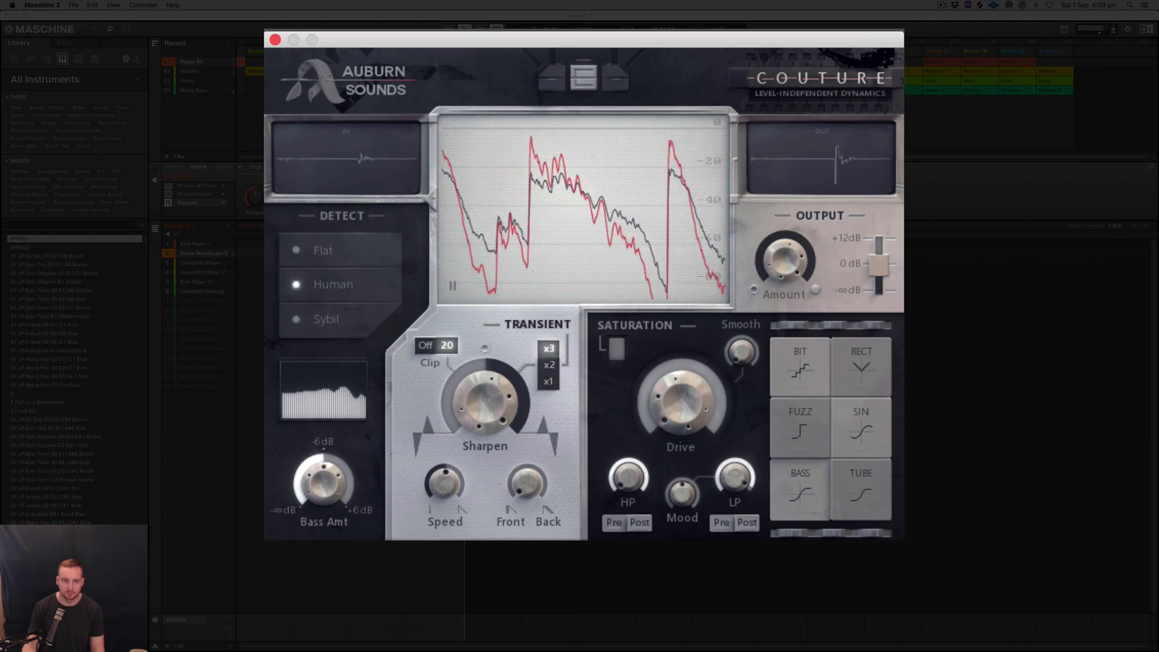
{"action": "left_click", "coordinate": [458, 29]}
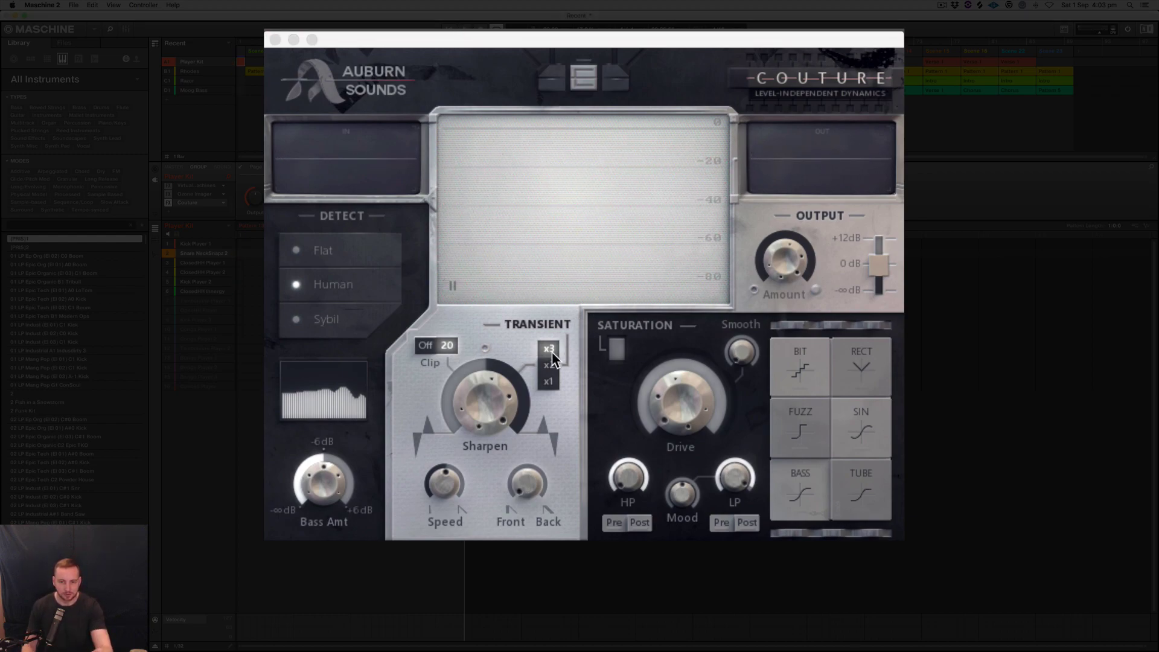
Try the output controls by lowering the level to -3.2 dB and the Amount to 0%, restoring both settings
{"action": "left_click", "coordinate": [881, 264]}
{"action": "left_click_drag", "start_coordinate": [881, 263], "coordinate": [881, 270]}
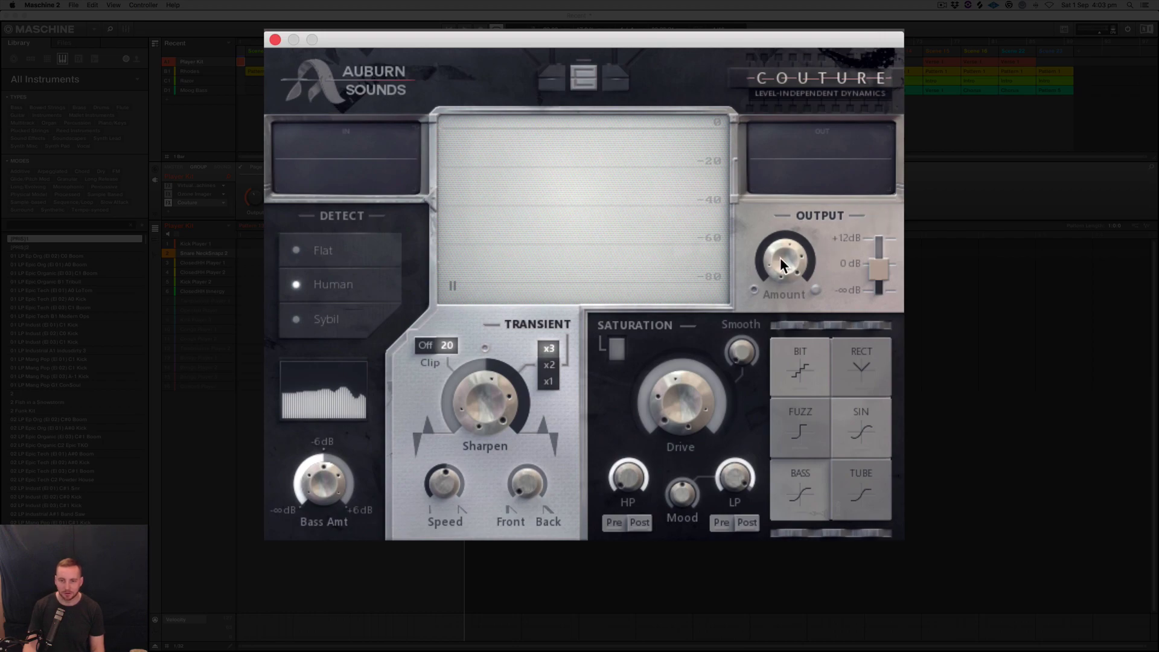
{"action": "mouse_move", "coordinate": [876, 266]}
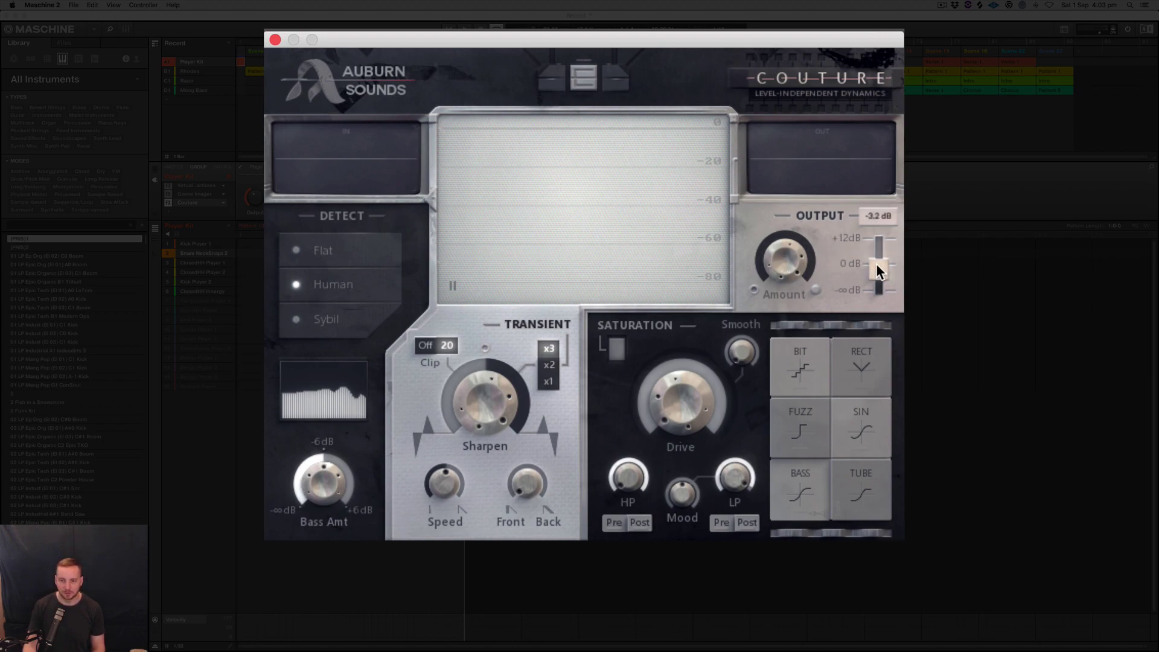
{"action": "left_click_drag", "start_coordinate": [791, 257], "coordinate": [794, 525]}
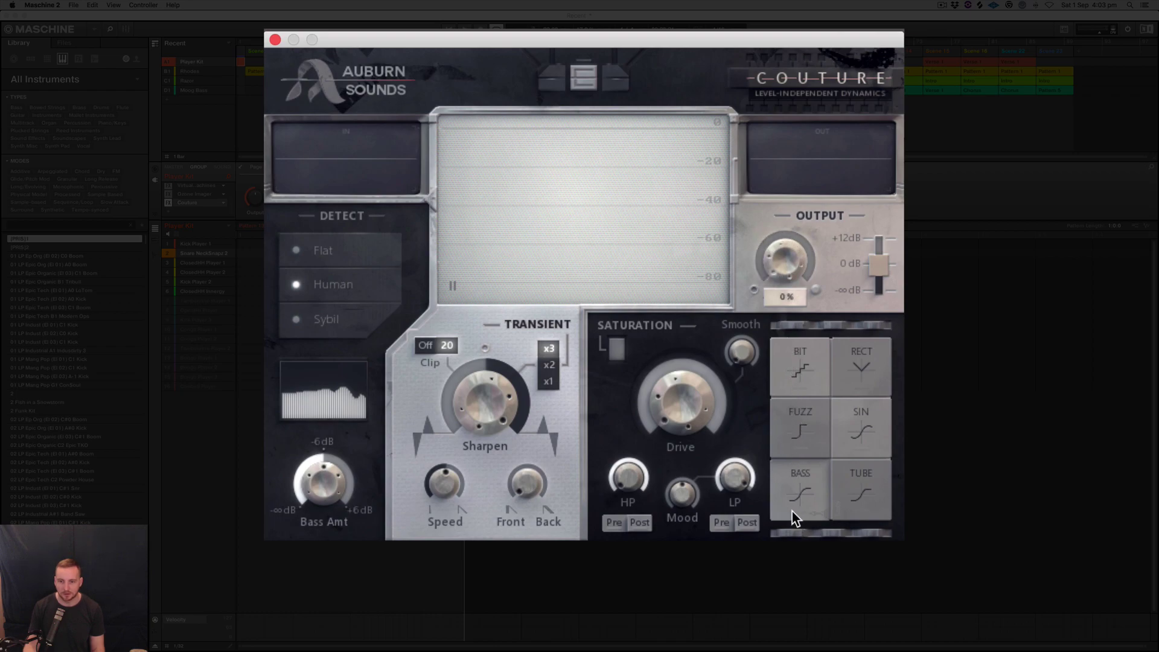
{"action": "mouse_move", "coordinate": [776, 249]}
{"action": "left_mouse_down"}
{"action": "mouse_move", "coordinate": [780, 342]}
{"action": "mouse_move", "coordinate": [766, 339]}
{"action": "mouse_move", "coordinate": [769, 245]}
{"action": "mouse_move", "coordinate": [787, 270]}
{"action": "left_mouse_up"}
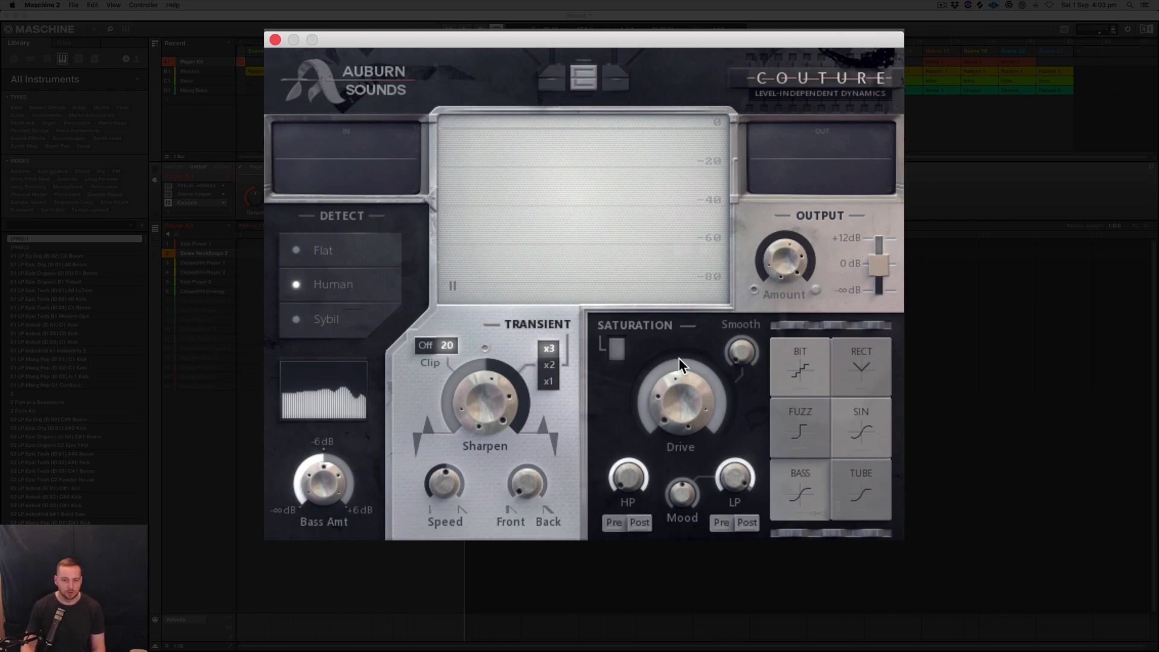
Center the transient Front/Back balance, turn the Speed time down, and play the pattern
{"action": "mouse_move", "coordinate": [530, 477]}
{"action": "left_mouse_down"}
{"action": "mouse_move", "coordinate": [525, 432]}
{"action": "mouse_move", "coordinate": [523, 488]}
{"action": "left_mouse_up"}
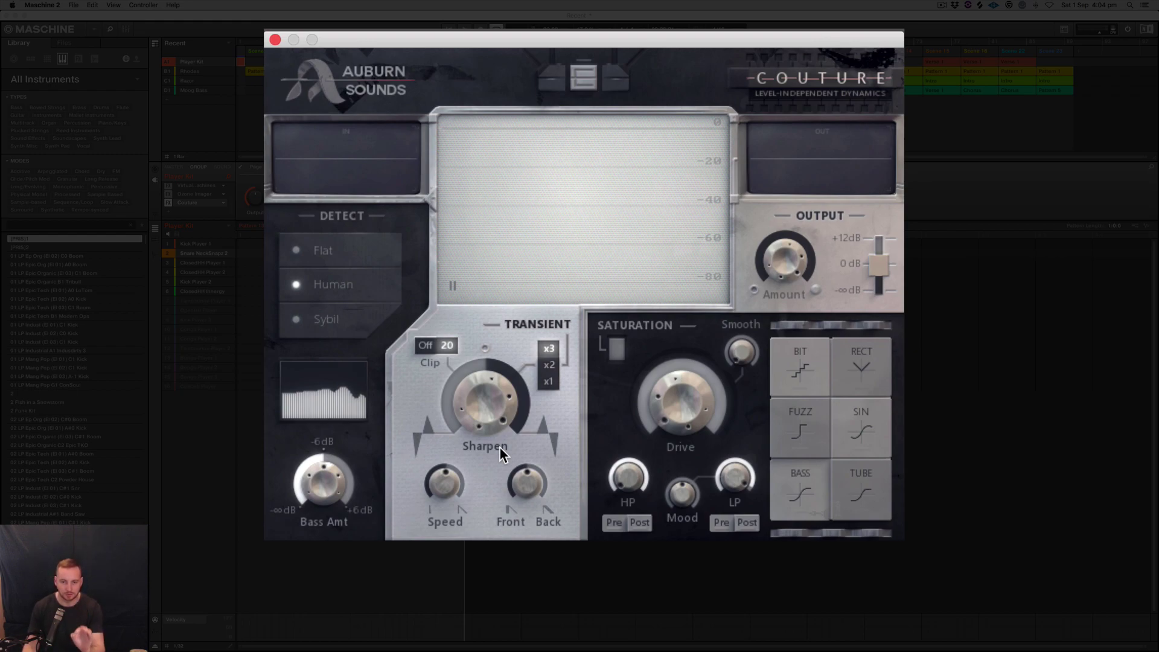
{"action": "left_click_drag", "start_coordinate": [458, 494], "coordinate": [458, 525]}
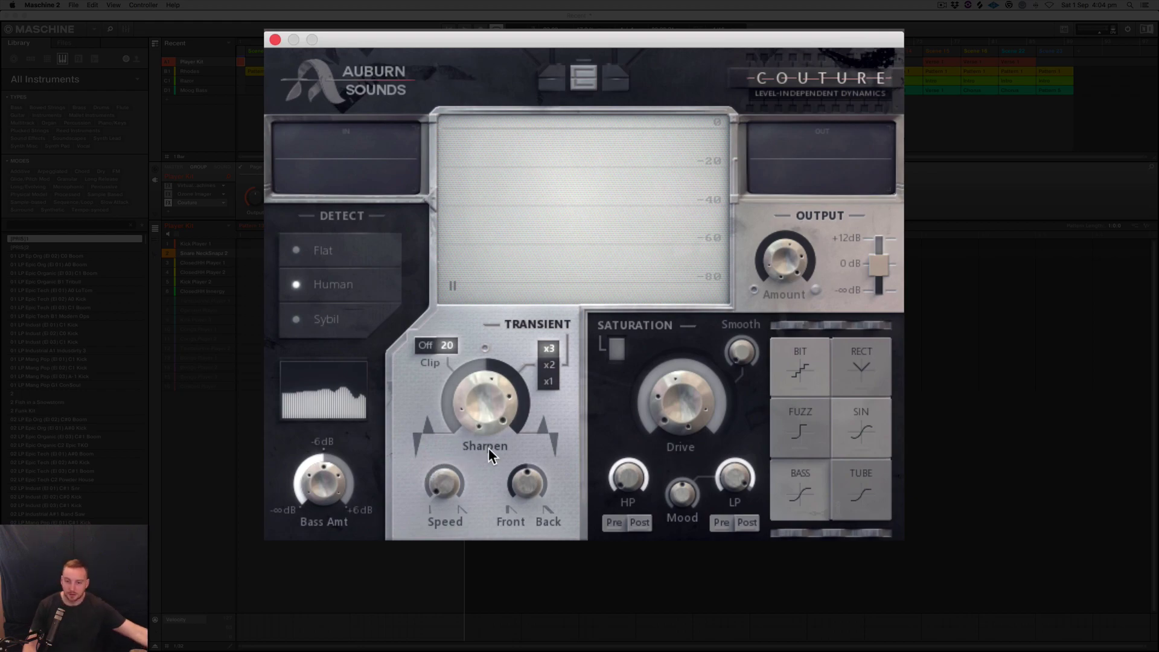
{"action": "key", "text": "space"}
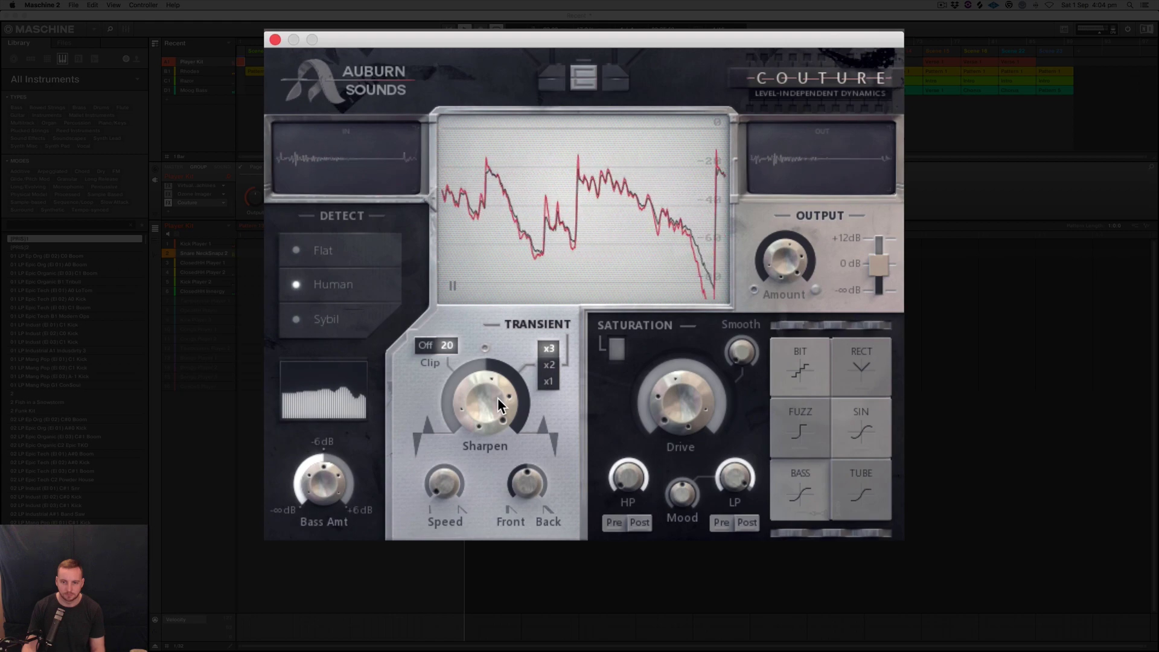
Try the Sharpen amount at -5.6 dB, -9.3 dB and about 0 dB during playback, and lower it again
{"action": "left_click_drag", "start_coordinate": [490, 393], "coordinate": [491, 514]}
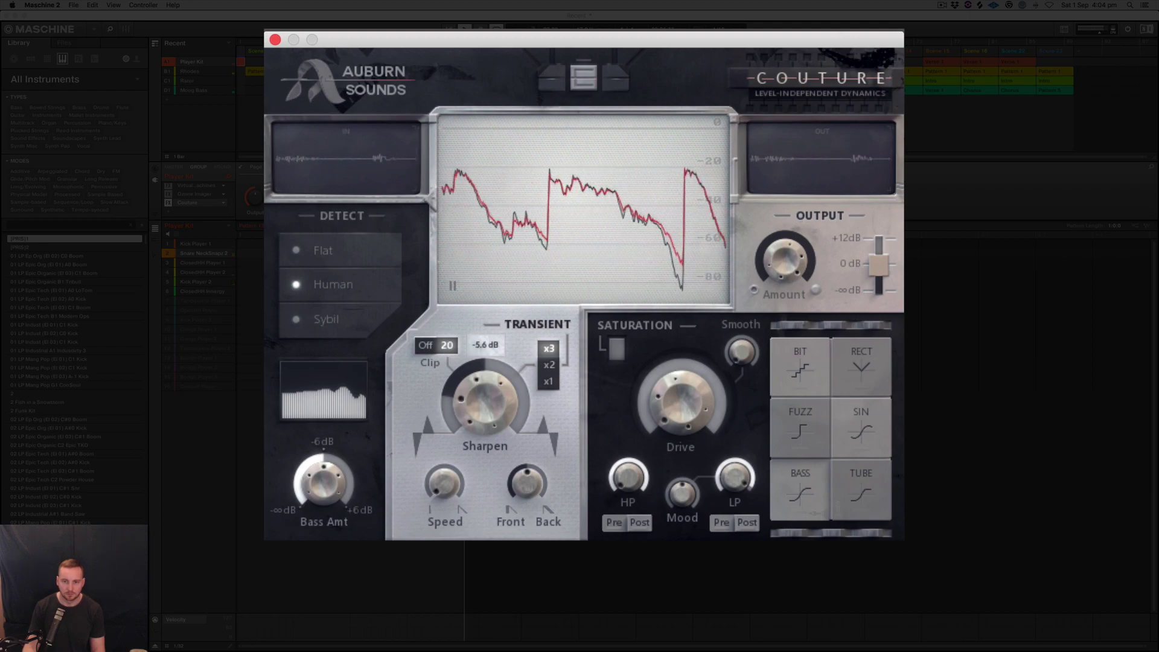
{"action": "left_click_drag", "start_coordinate": [471, 402], "coordinate": [478, 523]}
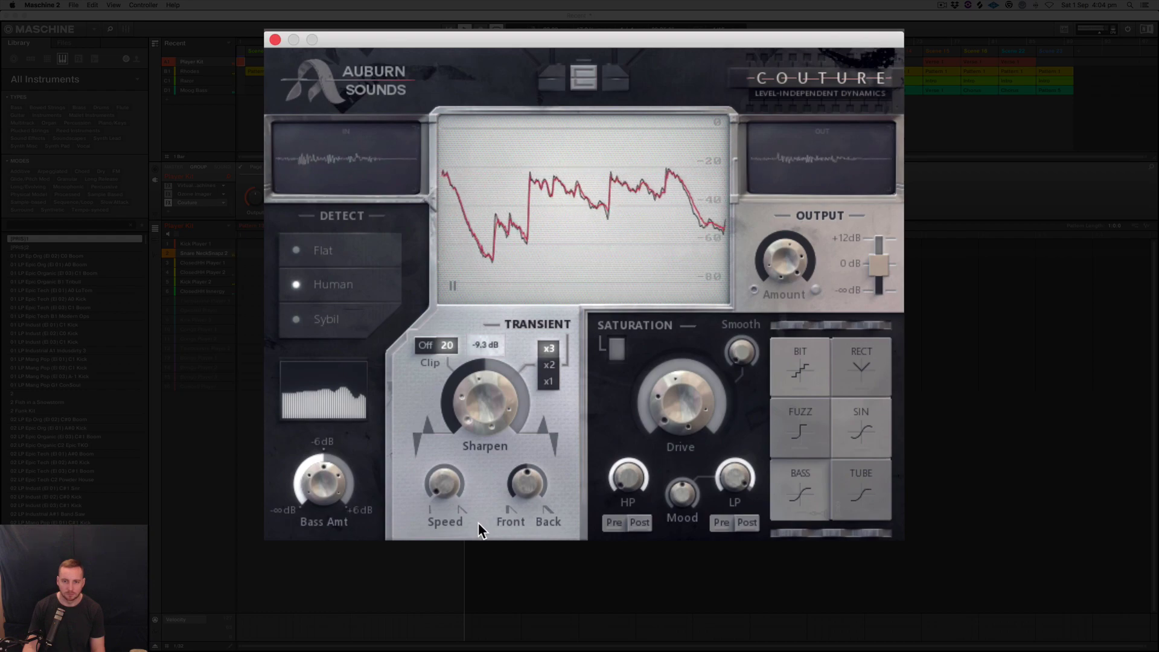
{"action": "left_click_drag", "start_coordinate": [478, 523], "coordinate": [476, 356]}
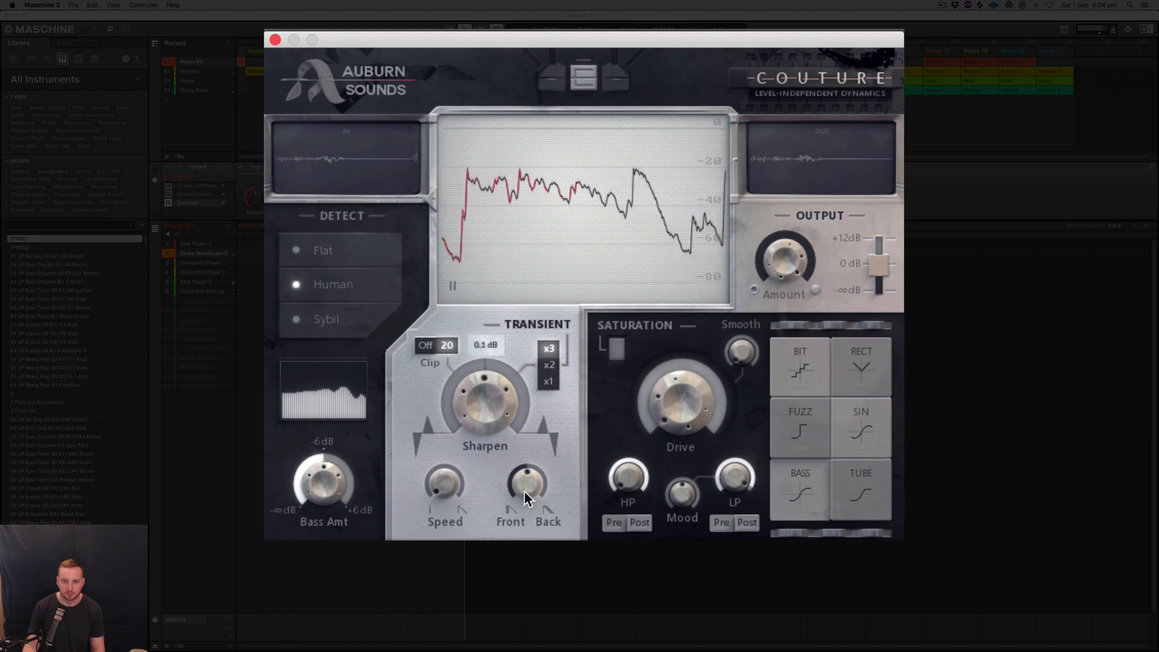
{"action": "left_click_drag", "start_coordinate": [478, 445], "coordinate": [480, 487]}
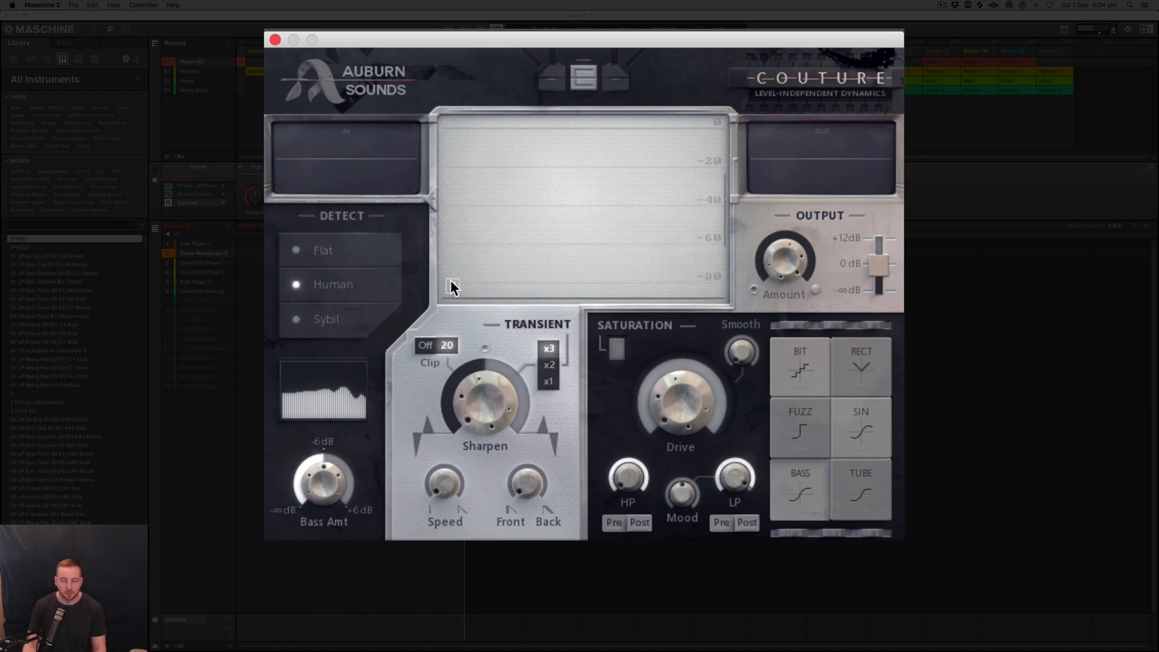
{"action": "mouse_move", "coordinate": [483, 403]}
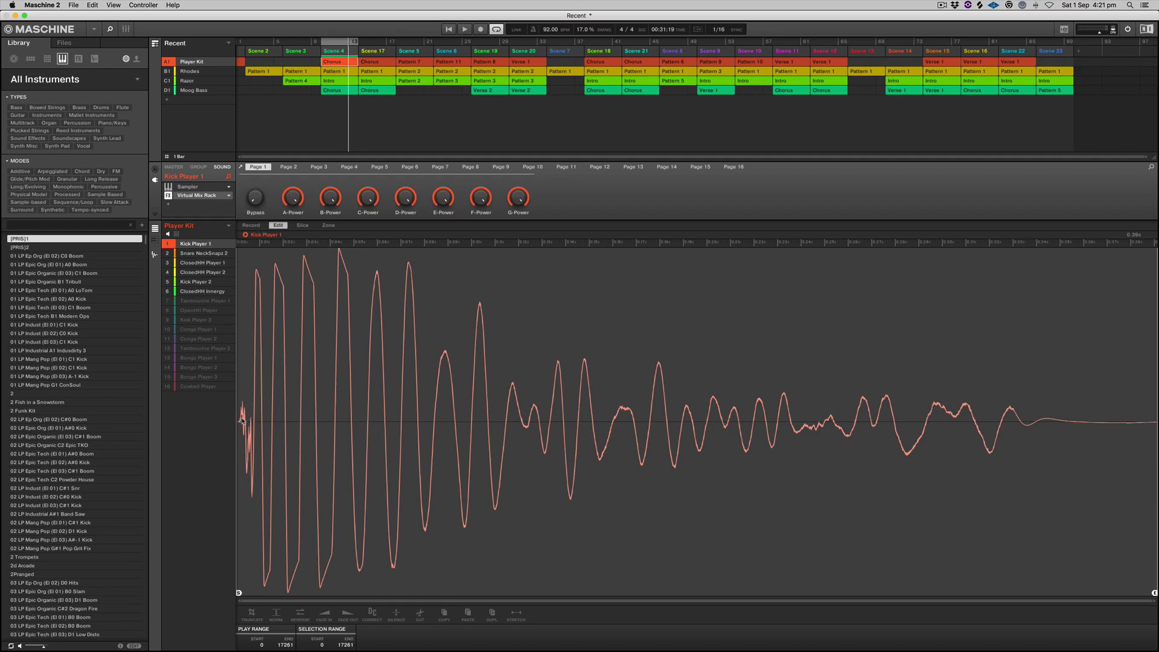
Try a fade-out and a fade-in across the whole Kick Player 1 sample, and undo both fades
{"action": "left_click_drag", "start_coordinate": [1152, 600], "coordinate": [408, 569]}
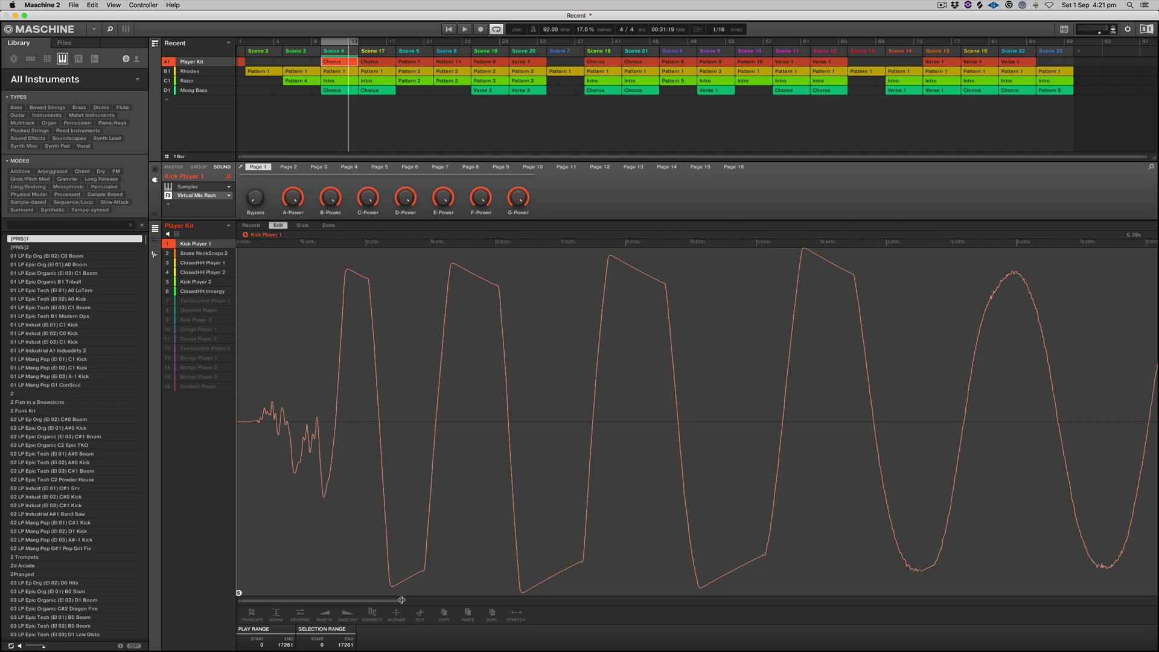
{"action": "left_click_drag", "start_coordinate": [410, 599], "coordinate": [1155, 600]}
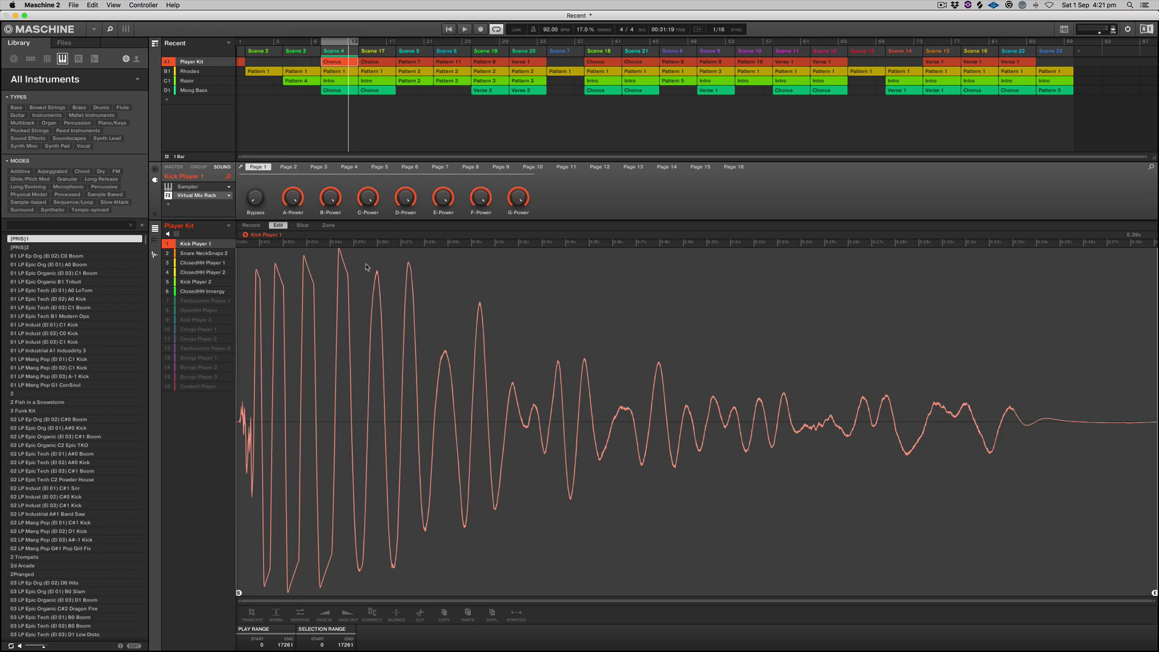
{"action": "left_click", "coordinate": [347, 614]}
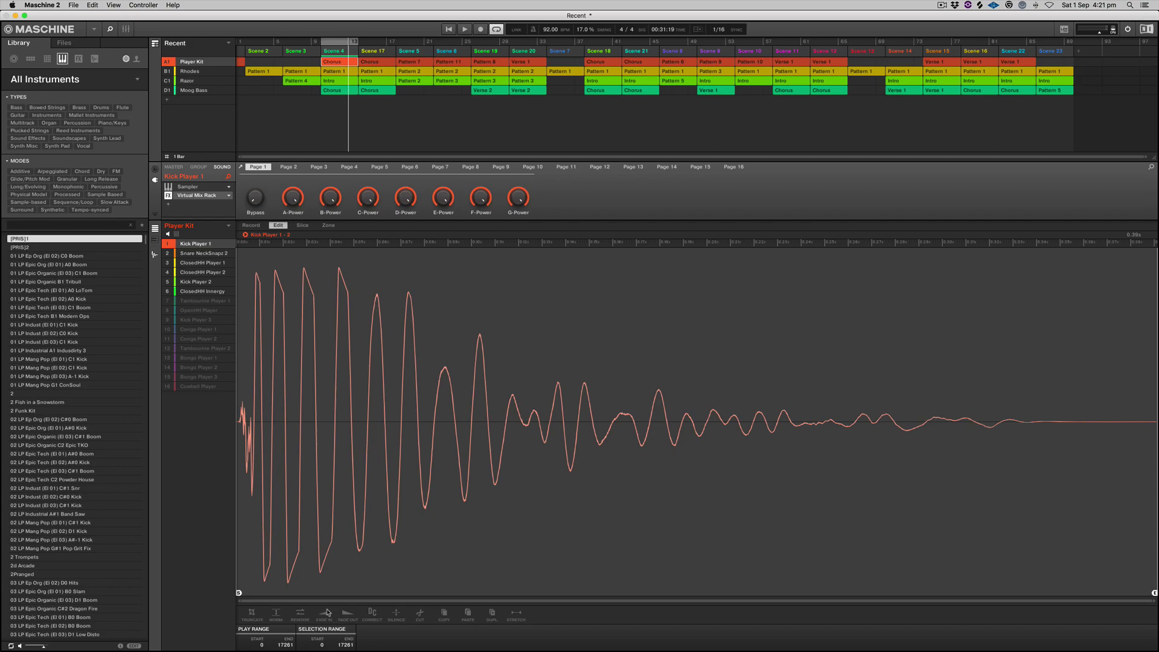
{"action": "left_click", "coordinate": [326, 618]}
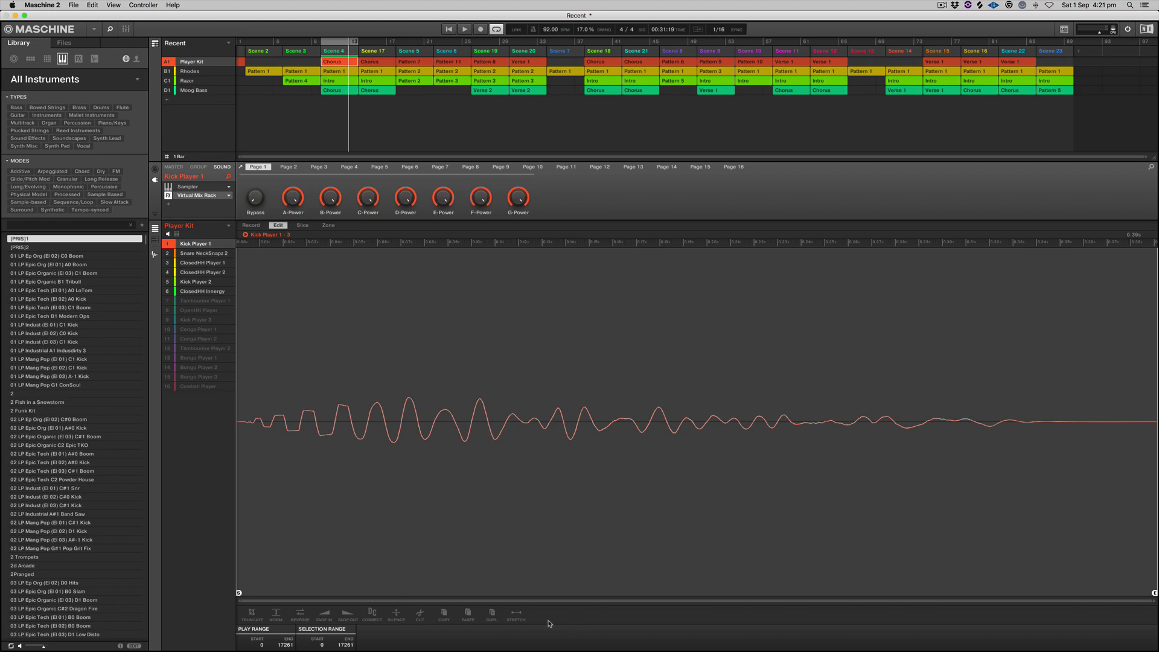
{"action": "key", "text": "super+z"}
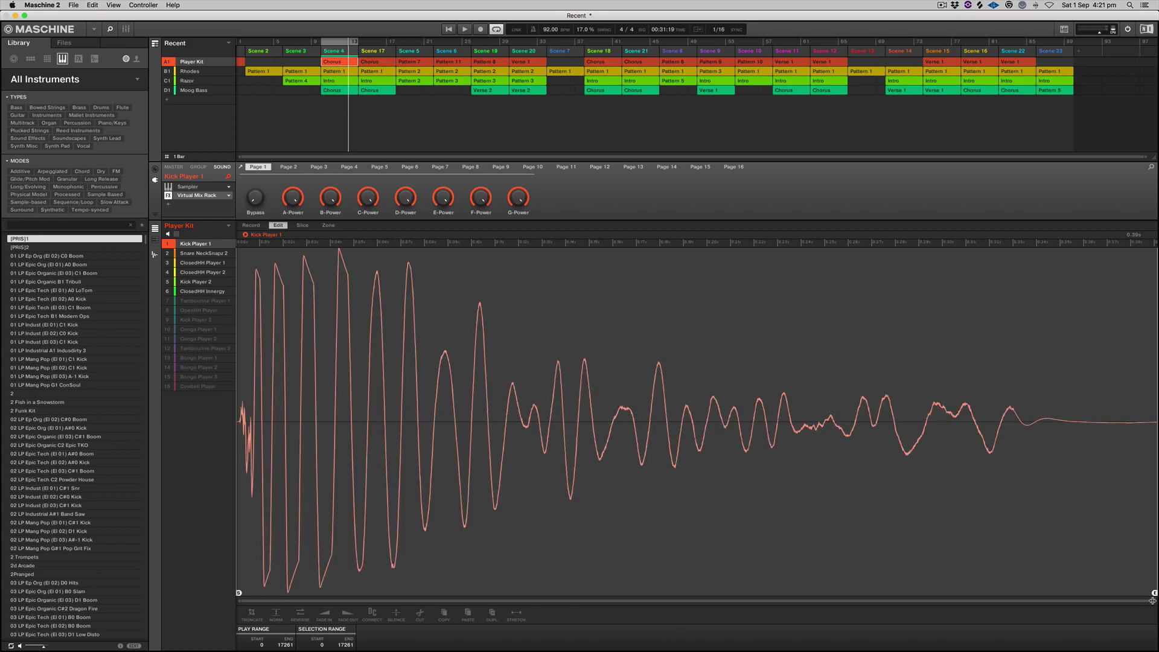
Set the kick sample's play range end to 1442 and fade in that opening portion
{"action": "left_click_drag", "start_coordinate": [1083, 601], "coordinate": [561, 602]}
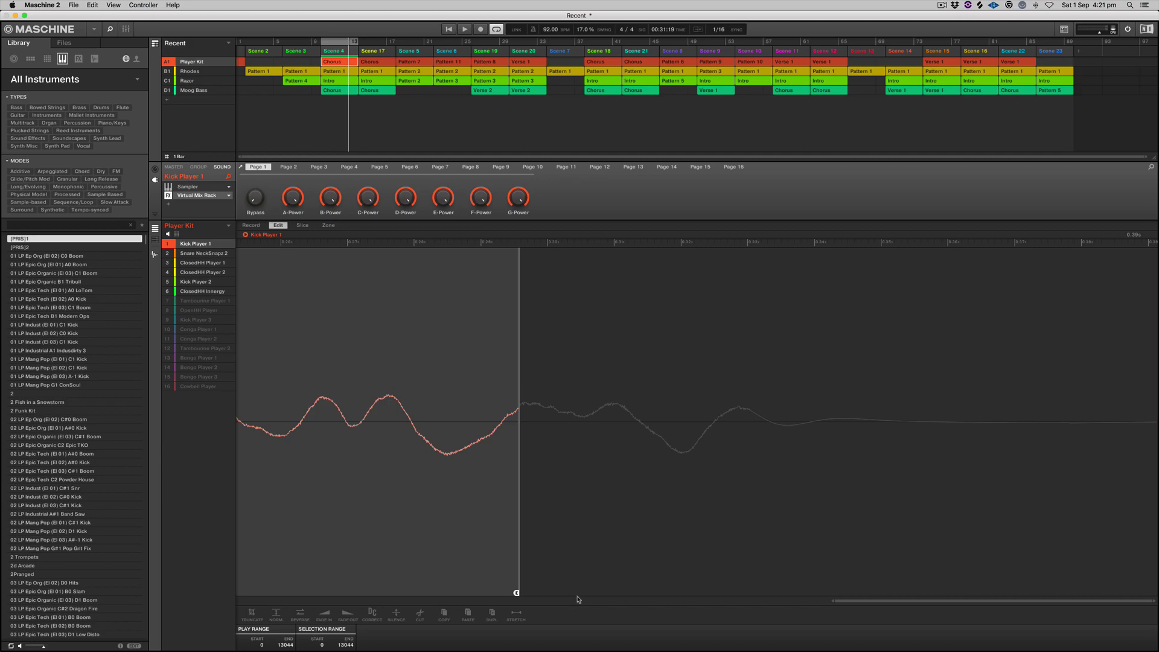
{"action": "left_click_drag", "start_coordinate": [831, 601], "coordinate": [219, 614]}
{"action": "left_click_drag", "start_coordinate": [288, 644], "coordinate": [244, 643]}
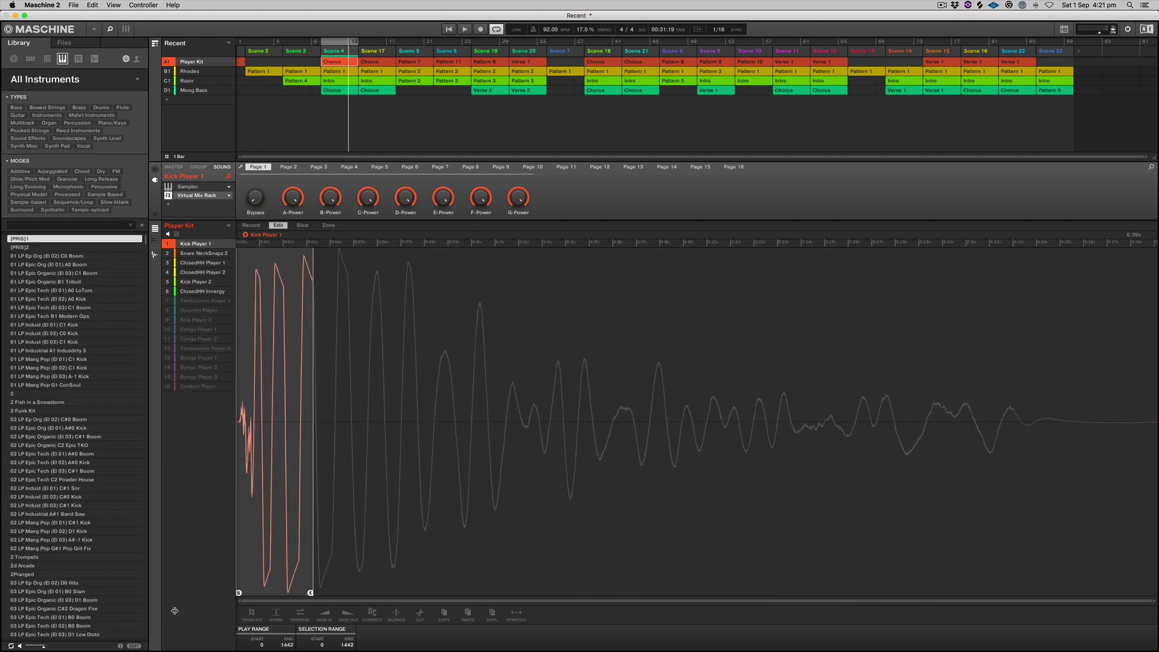
{"action": "left_click", "coordinate": [328, 616]}
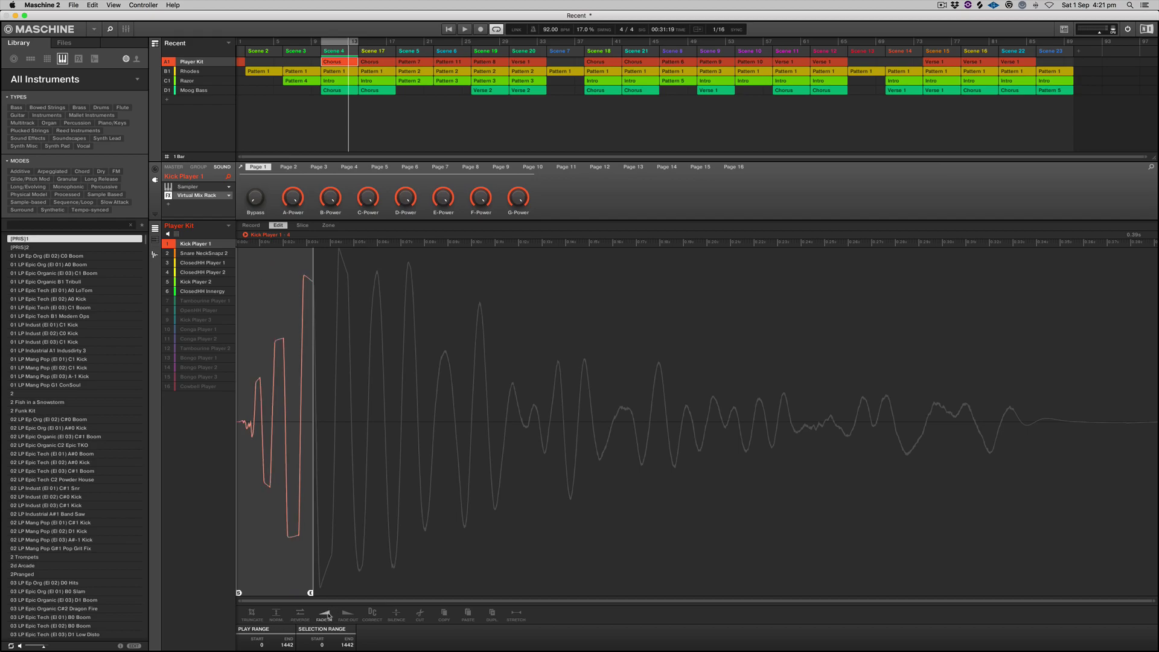
Restore the kick sample's original waveform and full play range, then try a fade-out across it and undo it
{"action": "left_click_drag", "start_coordinate": [1153, 600], "coordinate": [1083, 595]}
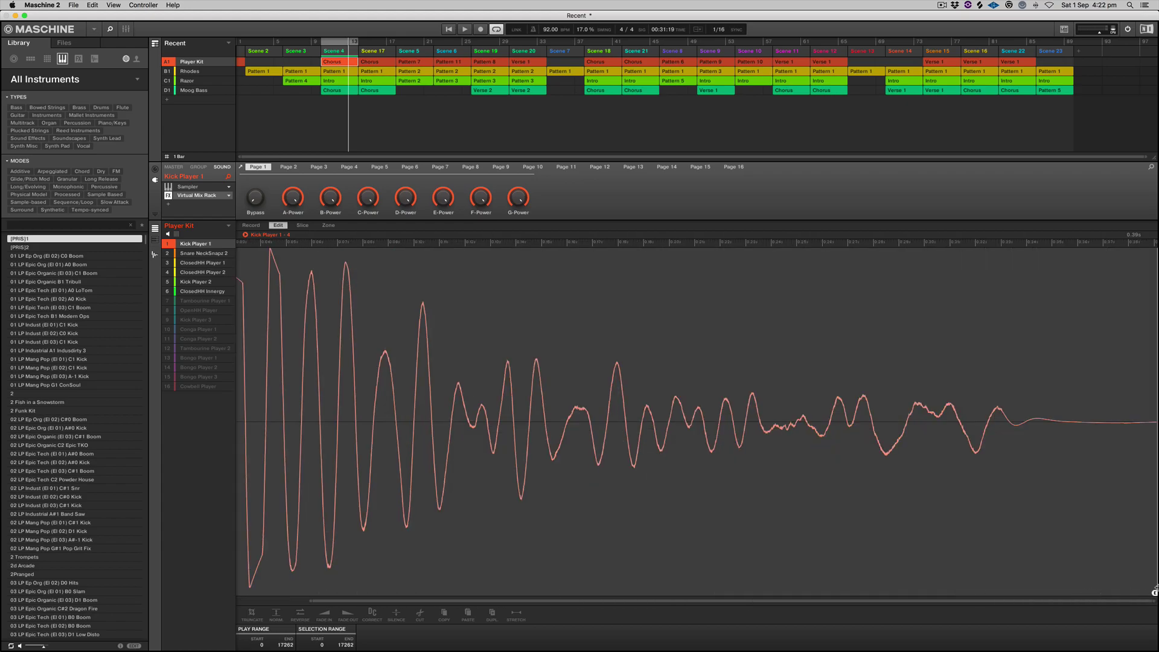
{"action": "scroll", "coordinate": [464, 560], "scroll_direction": "left", "scroll_amount": 3}
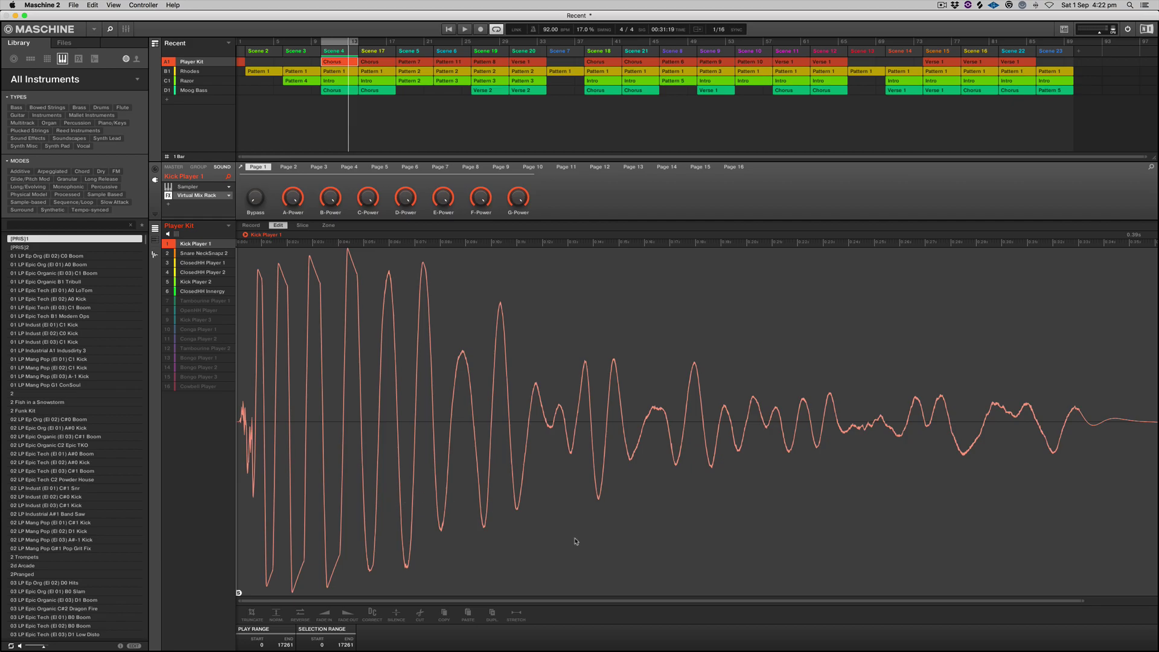
{"action": "left_click_drag", "start_coordinate": [1080, 599], "coordinate": [1108, 603]}
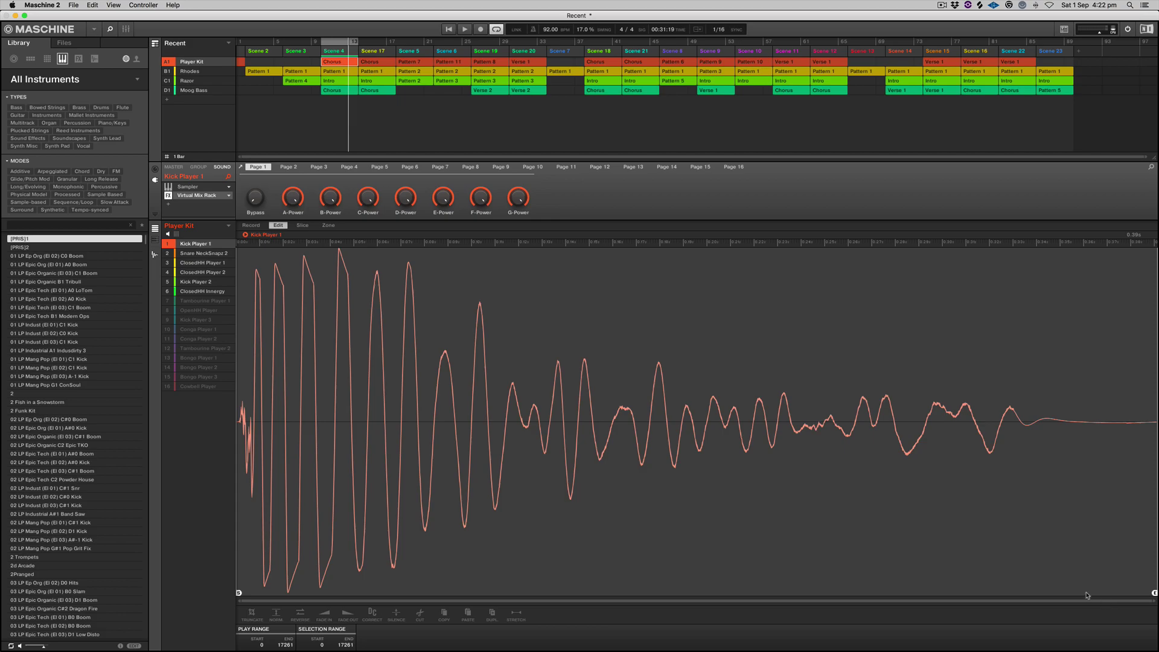
{"action": "left_click", "coordinate": [348, 615]}
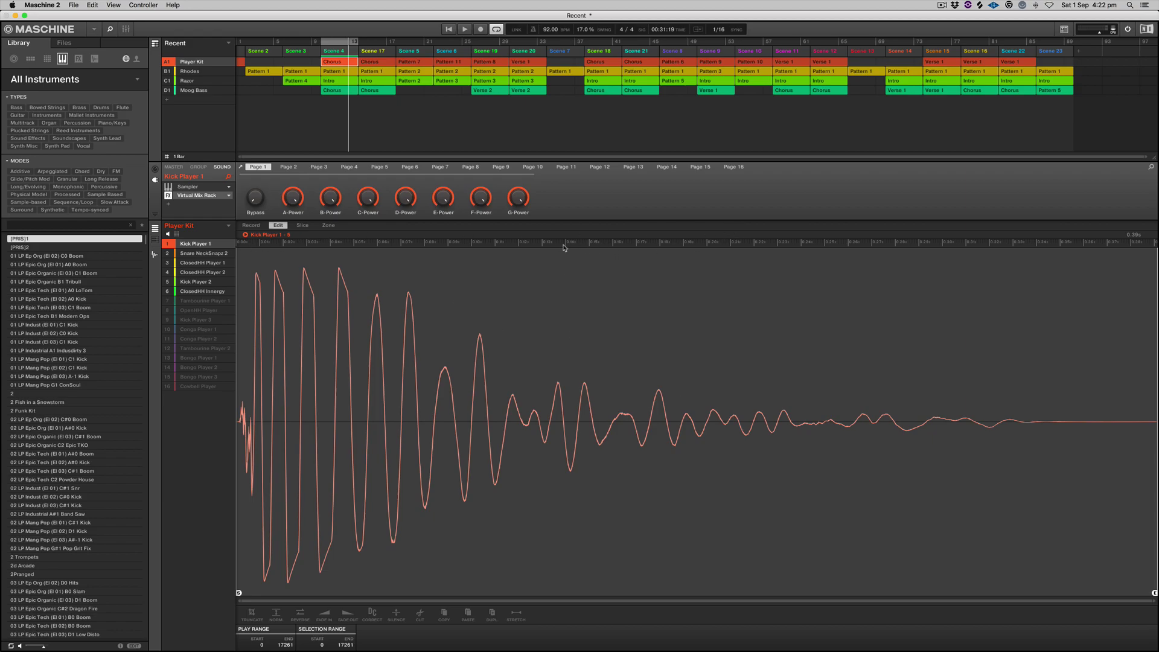
{"action": "key", "text": "super+z"}
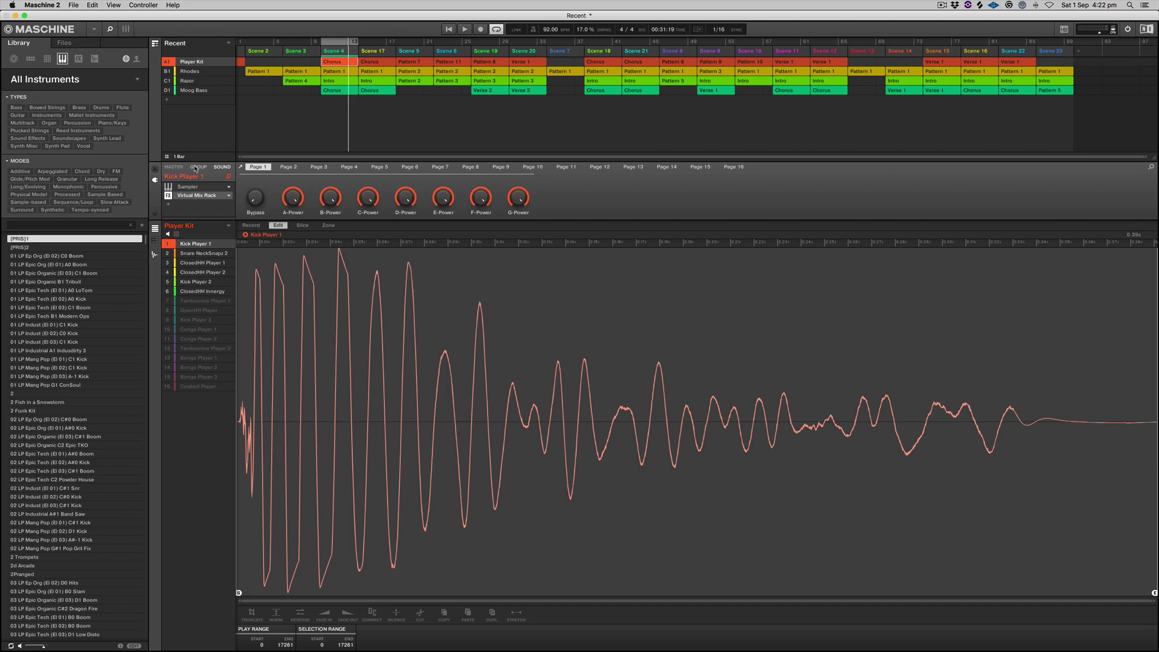
Show the Player Kit group's Couture effect and try its transient Front/Back balance and Speed controls
{"action": "left_click", "coordinate": [198, 166]}
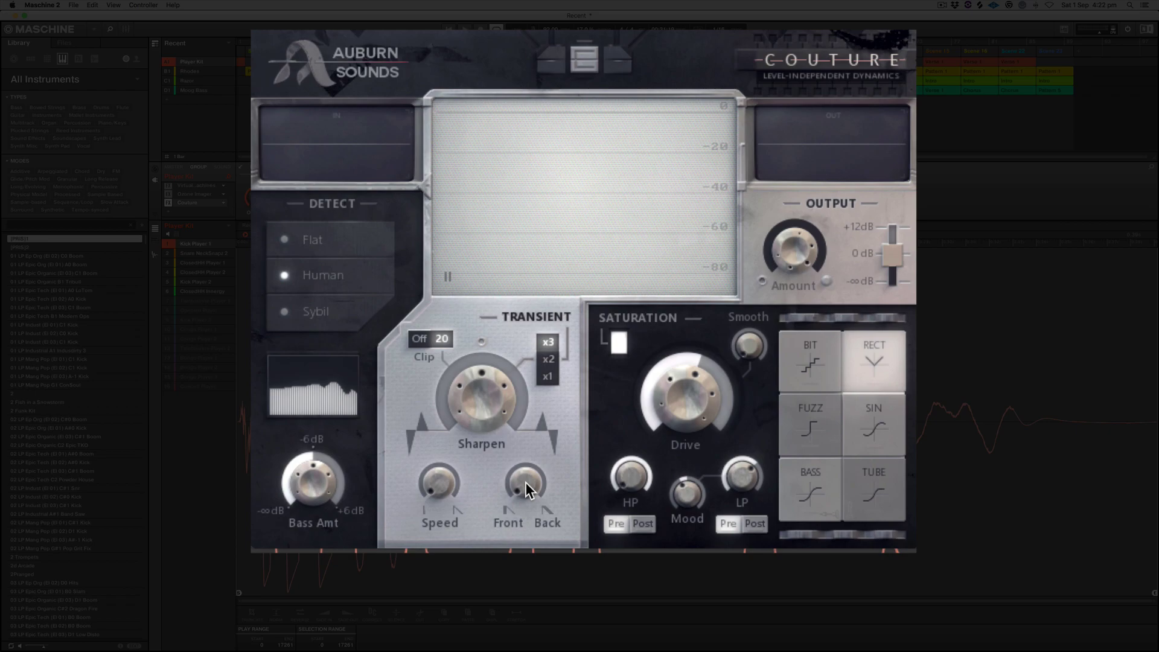
{"action": "left_click_drag", "start_coordinate": [523, 483], "coordinate": [523, 473]}
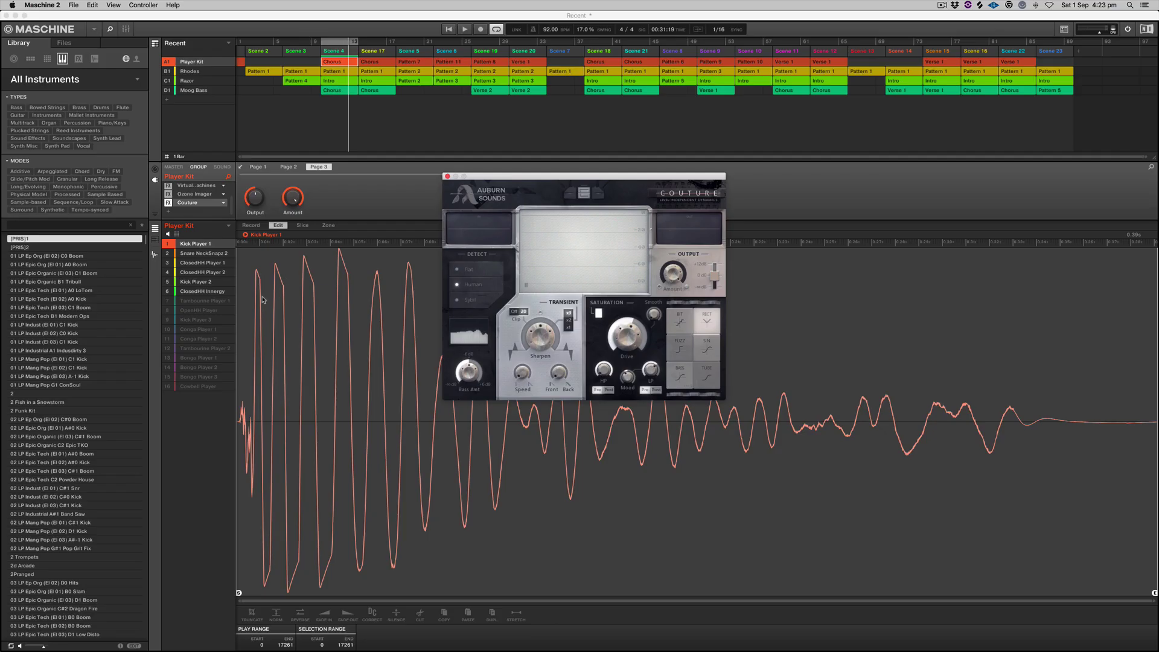
{"action": "mouse_move", "coordinate": [523, 384]}
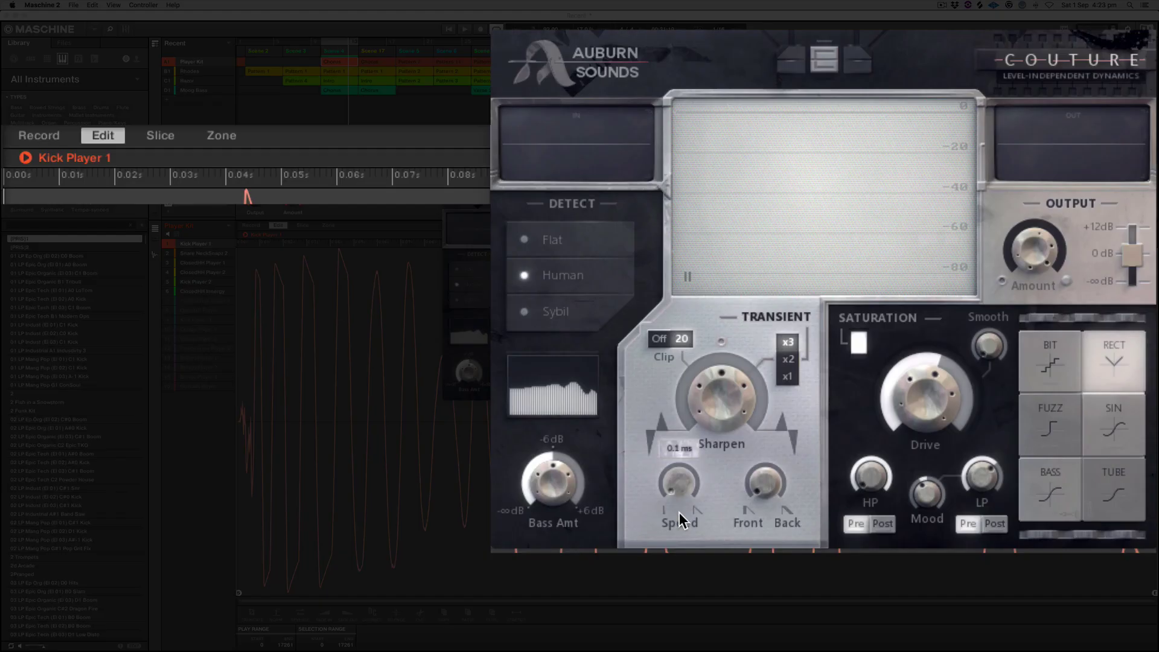
{"action": "left_click_drag", "start_coordinate": [679, 512], "coordinate": [669, 234]}
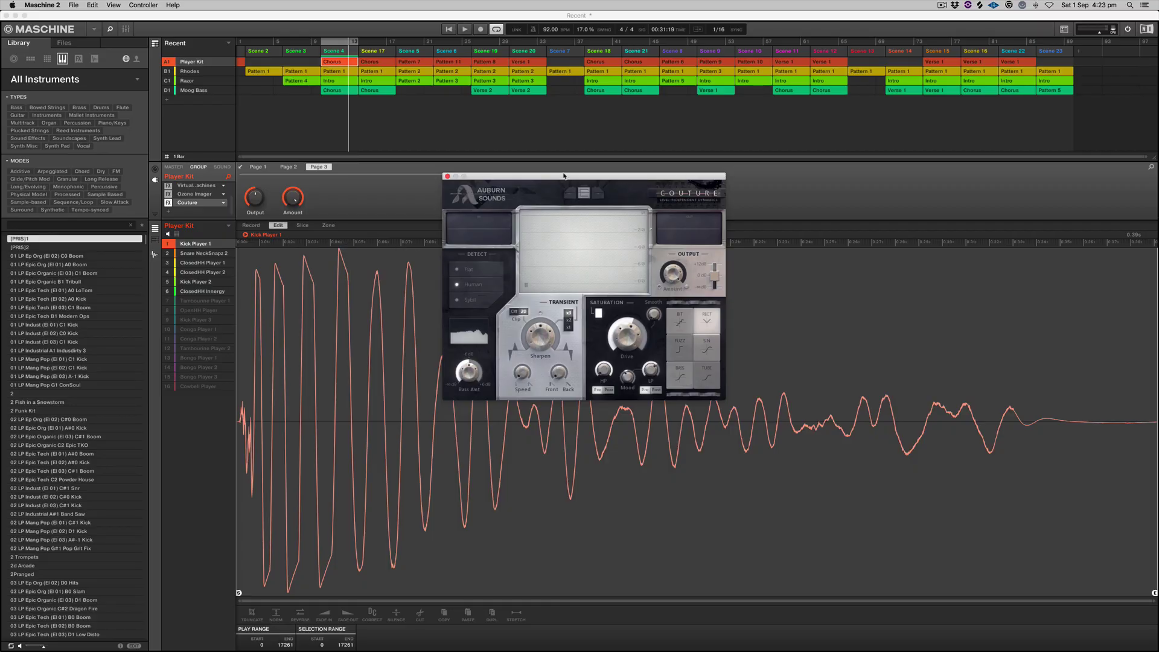
Move the Couture window down over the kick waveform and back up
{"action": "left_click", "coordinate": [563, 175]}
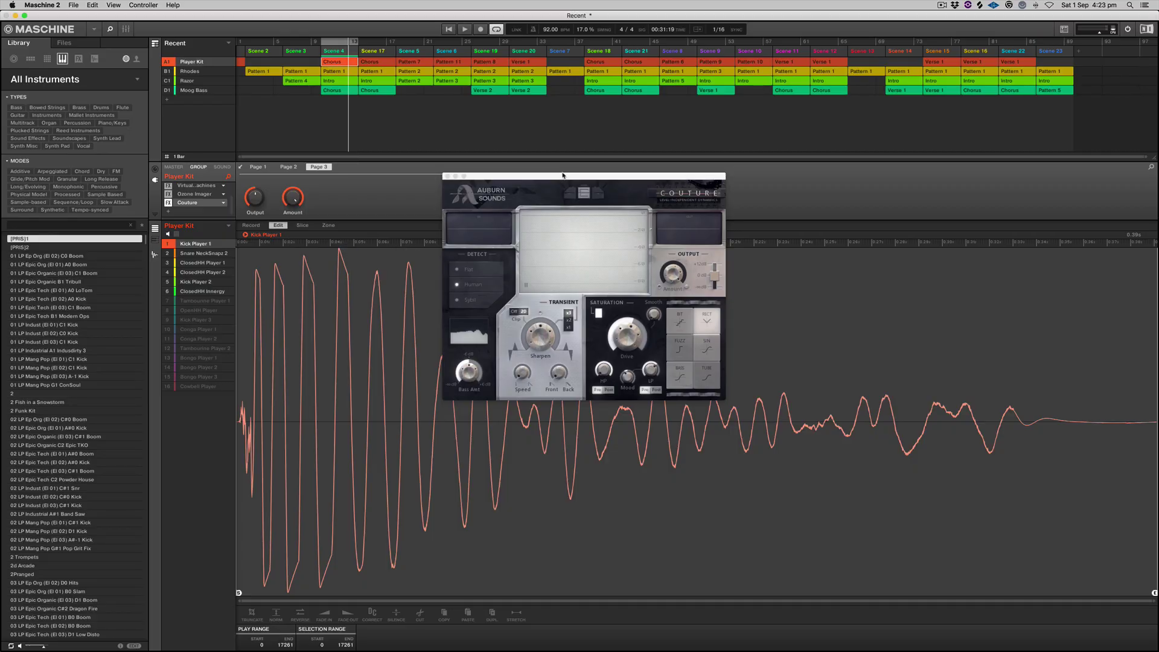
{"action": "left_click_drag", "start_coordinate": [563, 175], "coordinate": [609, 316]}
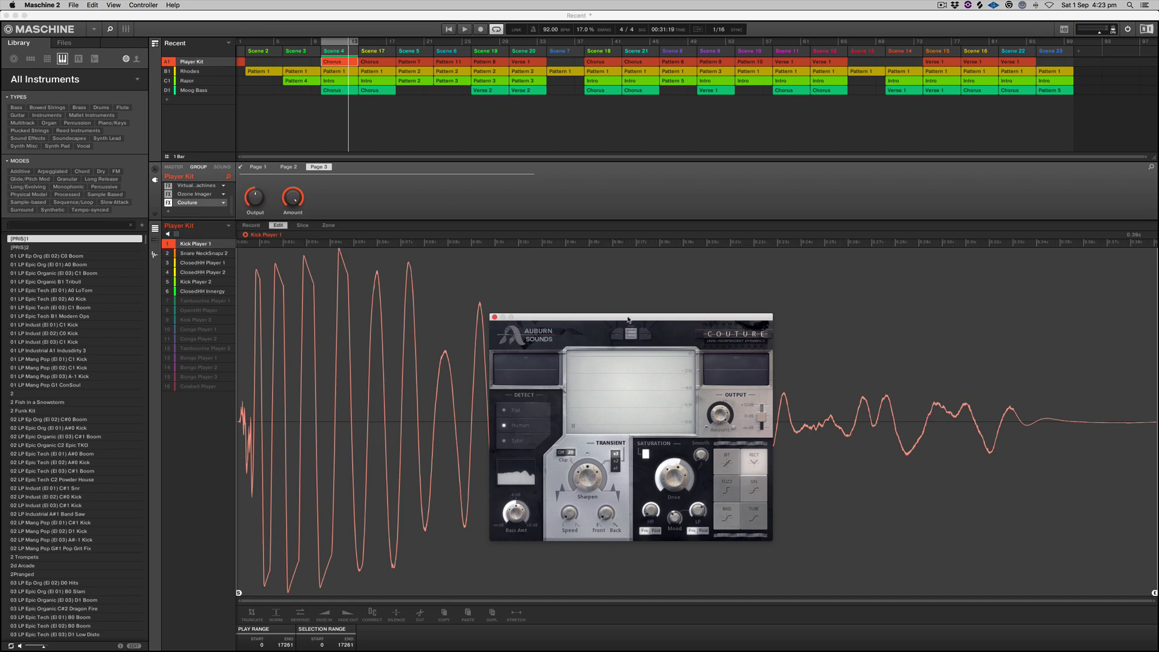
{"action": "left_click_drag", "start_coordinate": [628, 320], "coordinate": [590, 202]}
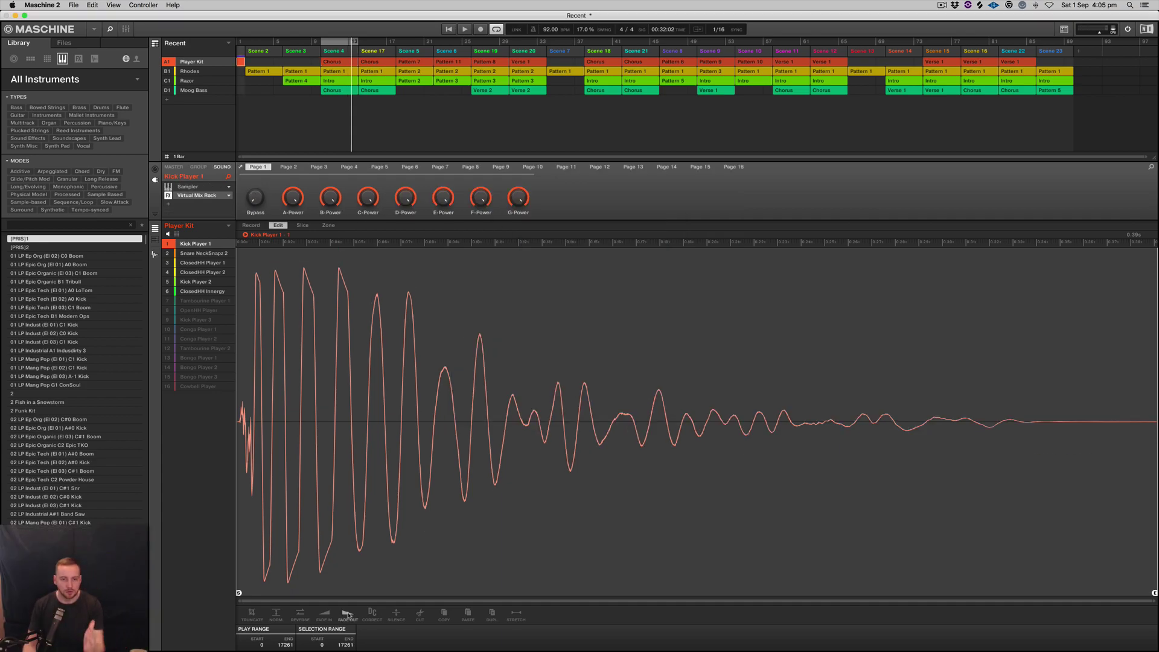
Undo the kick's fade-out, and view the Snare NeckSnapz 2 and ClosedHH Player 1 samples before returning to Kick Player 1
{"action": "key", "text": "super+z"}
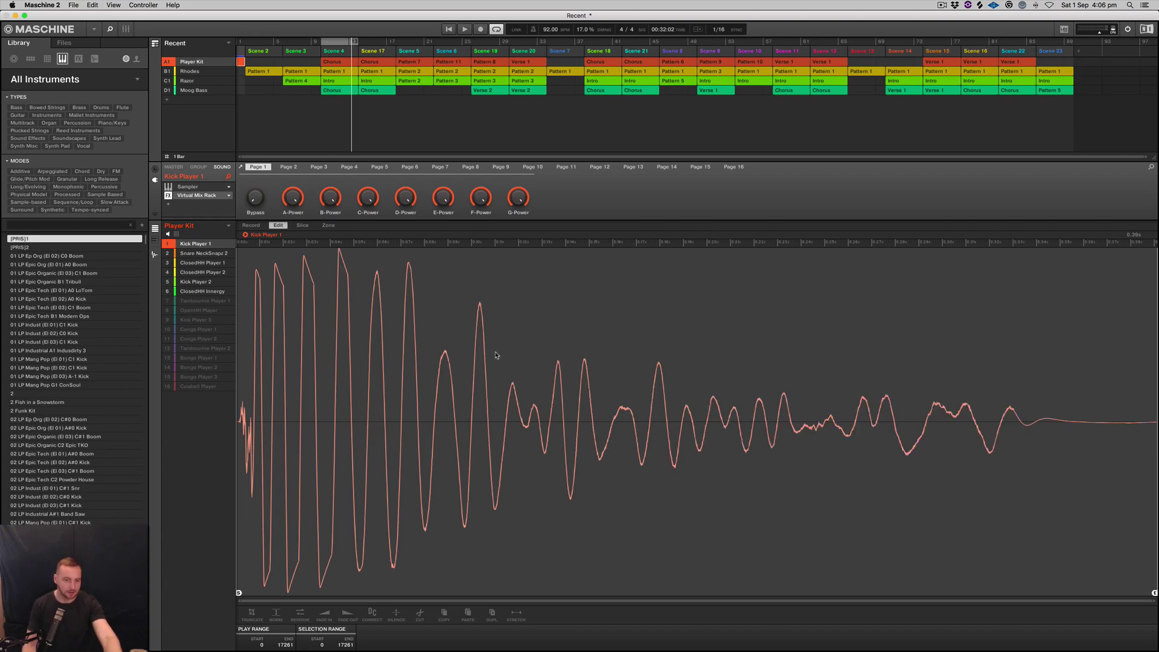
{"action": "left_click", "coordinate": [215, 254]}
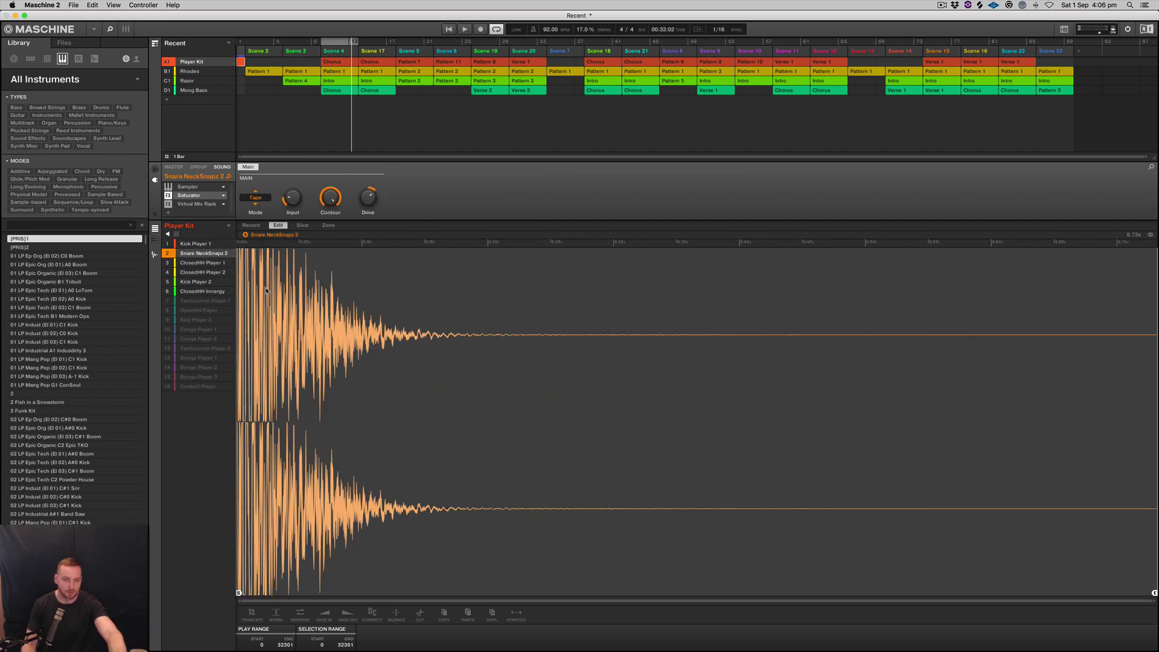
{"action": "left_click", "coordinate": [195, 263]}
{"action": "left_click", "coordinate": [195, 245]}
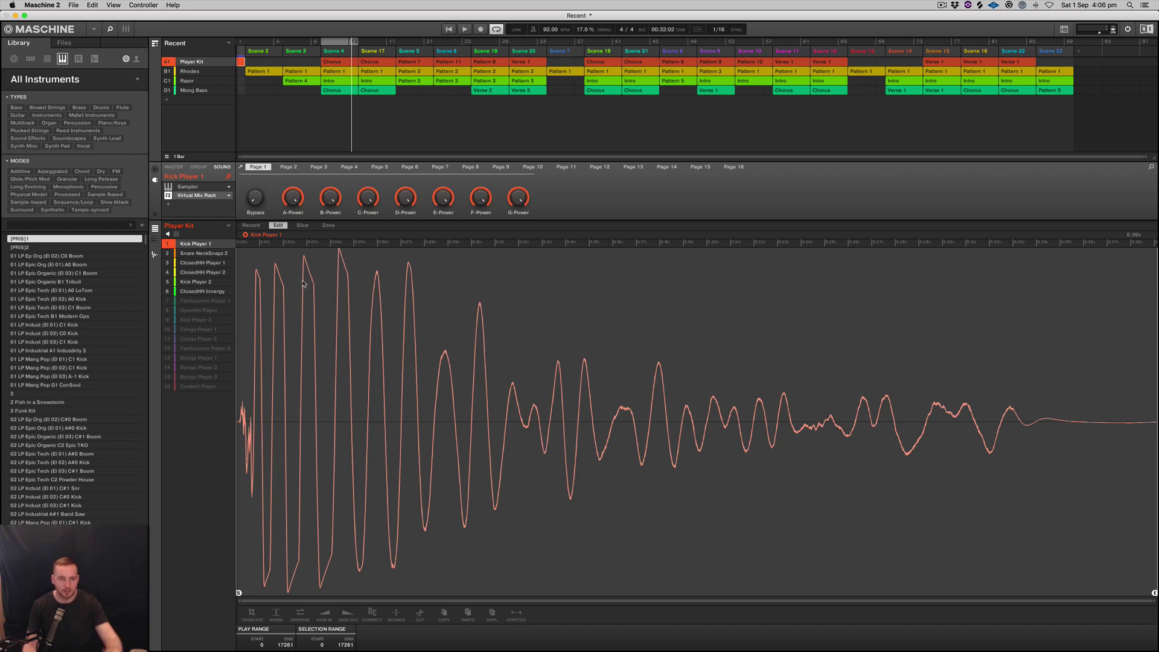
Open the Couture plug-in in the Player Kit group's effect chain
{"action": "left_click", "coordinate": [199, 166]}
{"action": "left_click", "coordinate": [192, 203]}
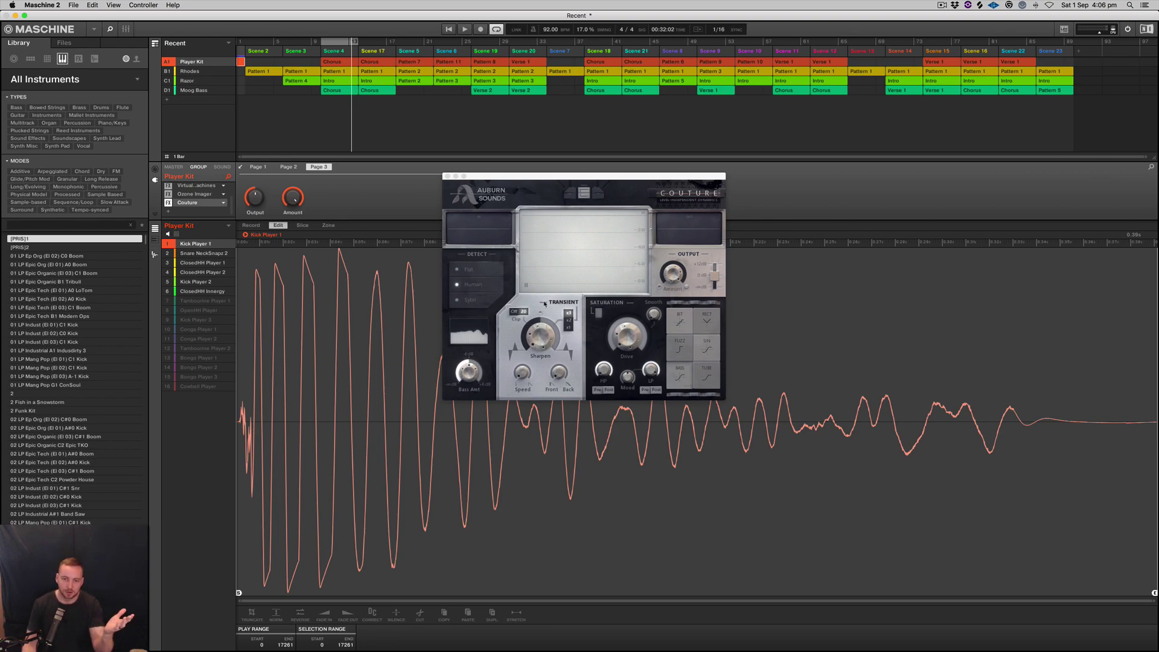
{"action": "left_click", "coordinate": [592, 177]}
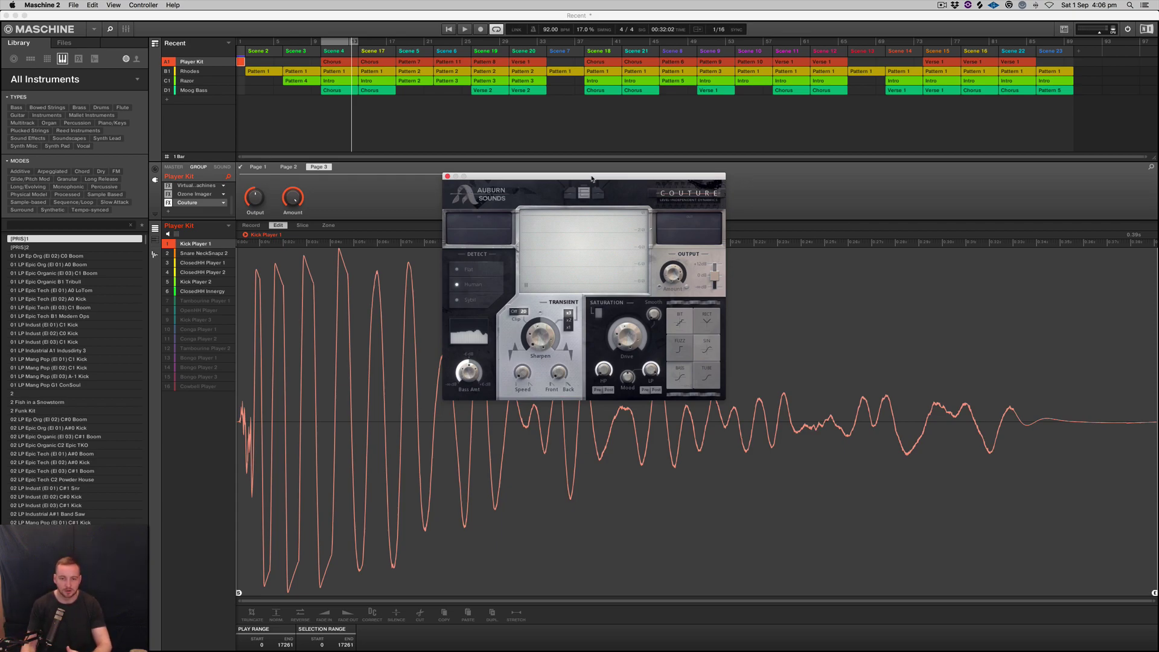
{"action": "left_click", "coordinate": [780, 175]}
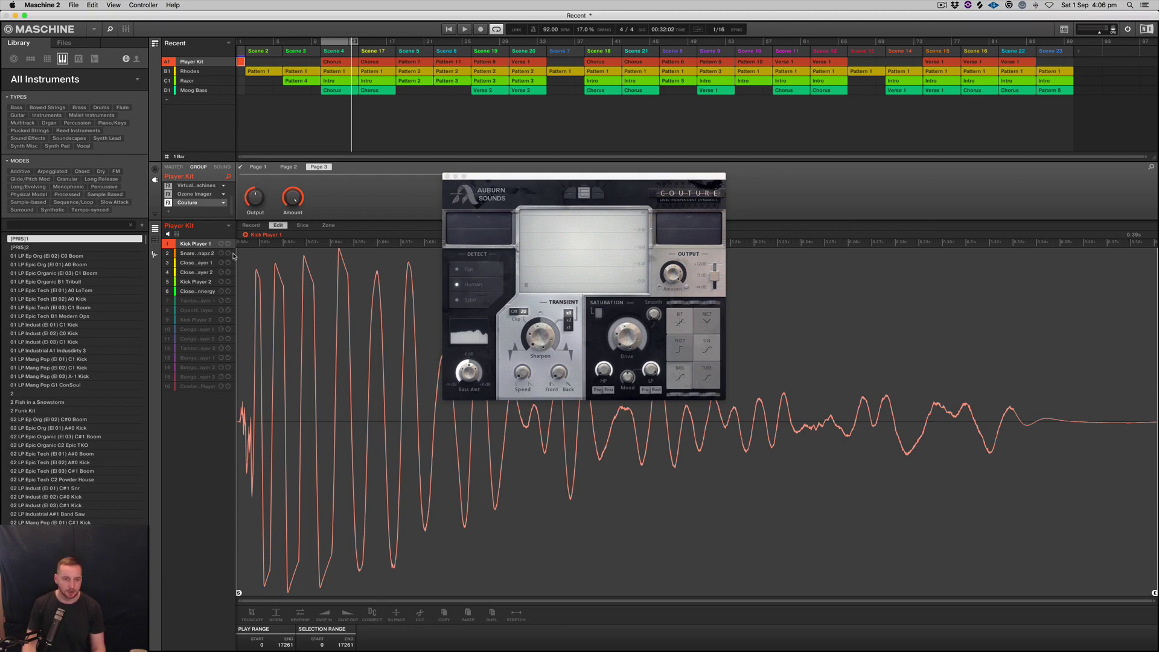
Switch from the sample editor to the Player Kit group's Chorus pattern in Scene 4, and return focus to Couture
{"action": "key", "text": "super+e"}
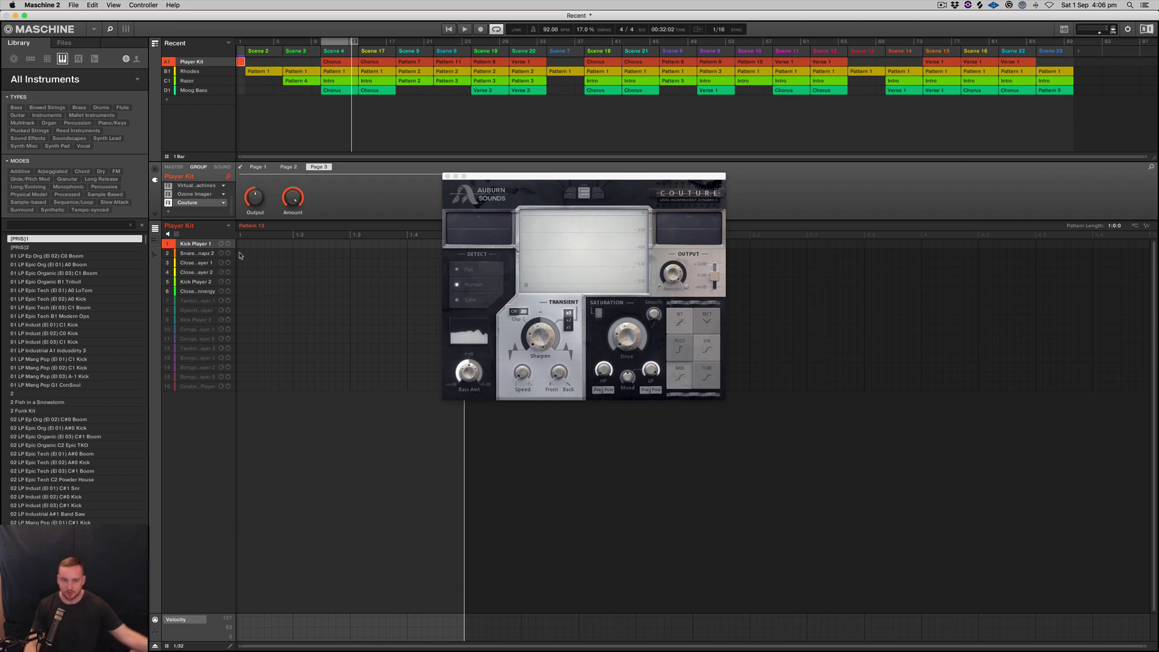
{"action": "left_click", "coordinate": [337, 63]}
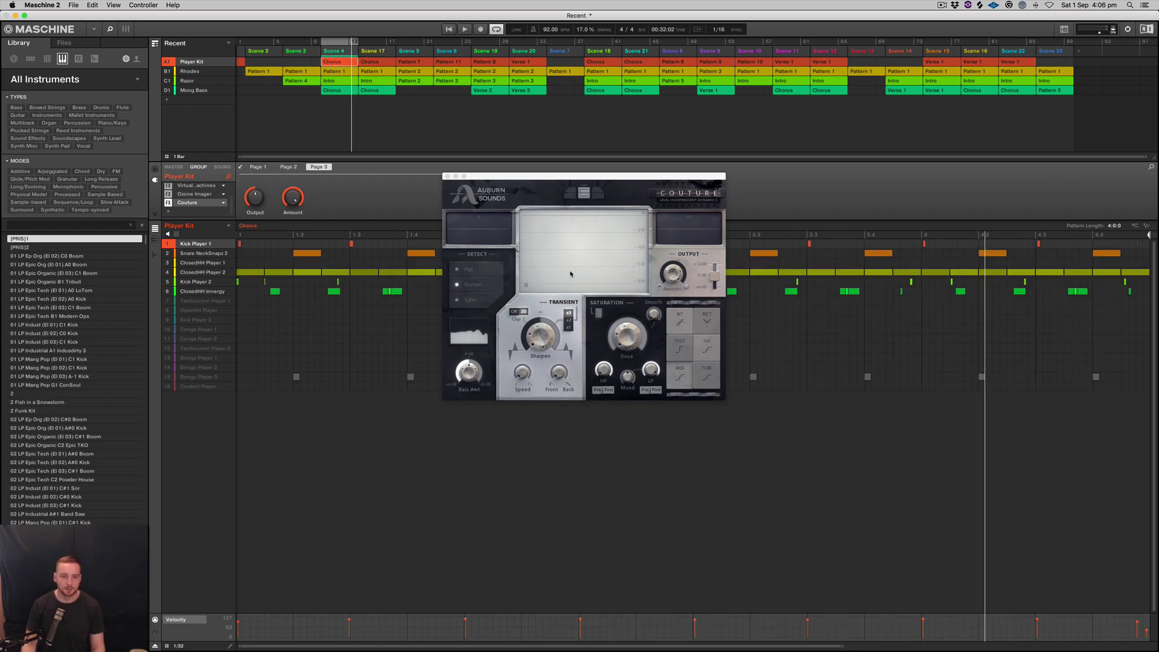
{"action": "left_click", "coordinate": [542, 340]}
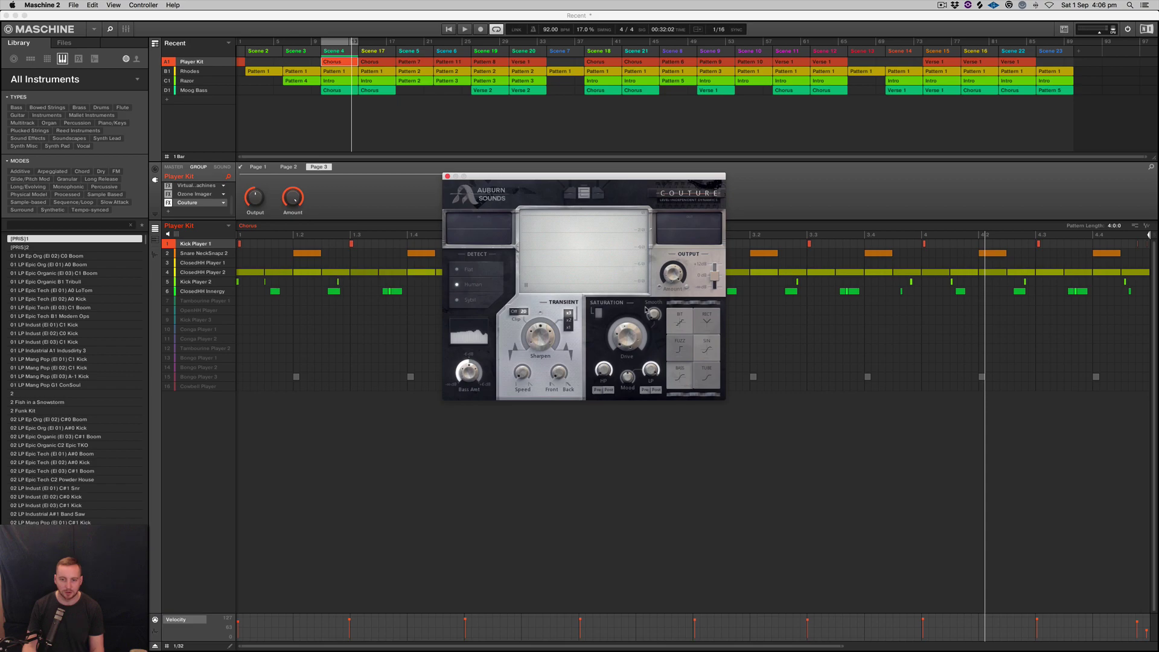
{"action": "left_click", "coordinate": [683, 324]}
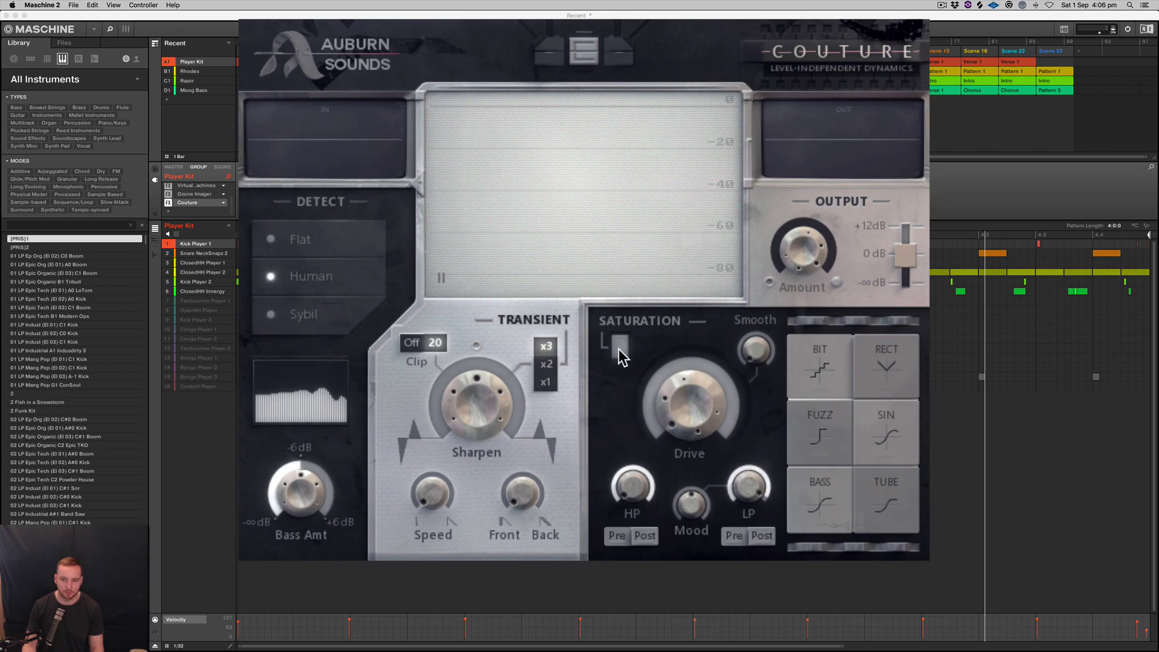
Enable Couture's saturation section with the Bit type, start playback, and raise Drive to 82%
{"action": "left_click", "coordinate": [597, 312]}
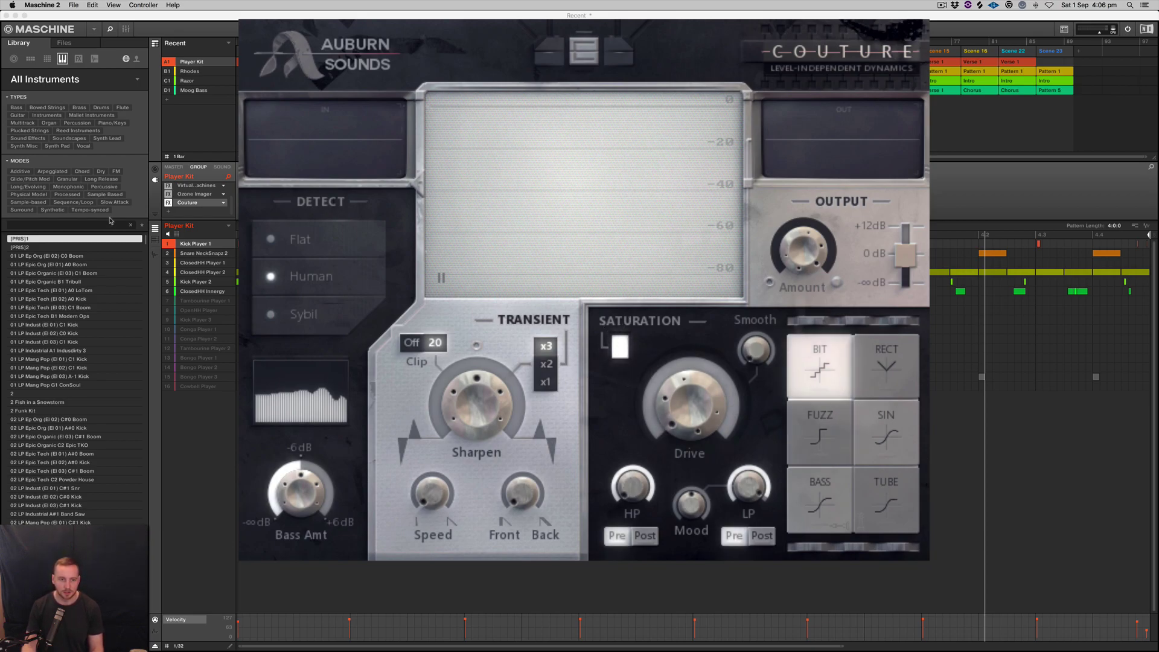
{"action": "key", "text": "space"}
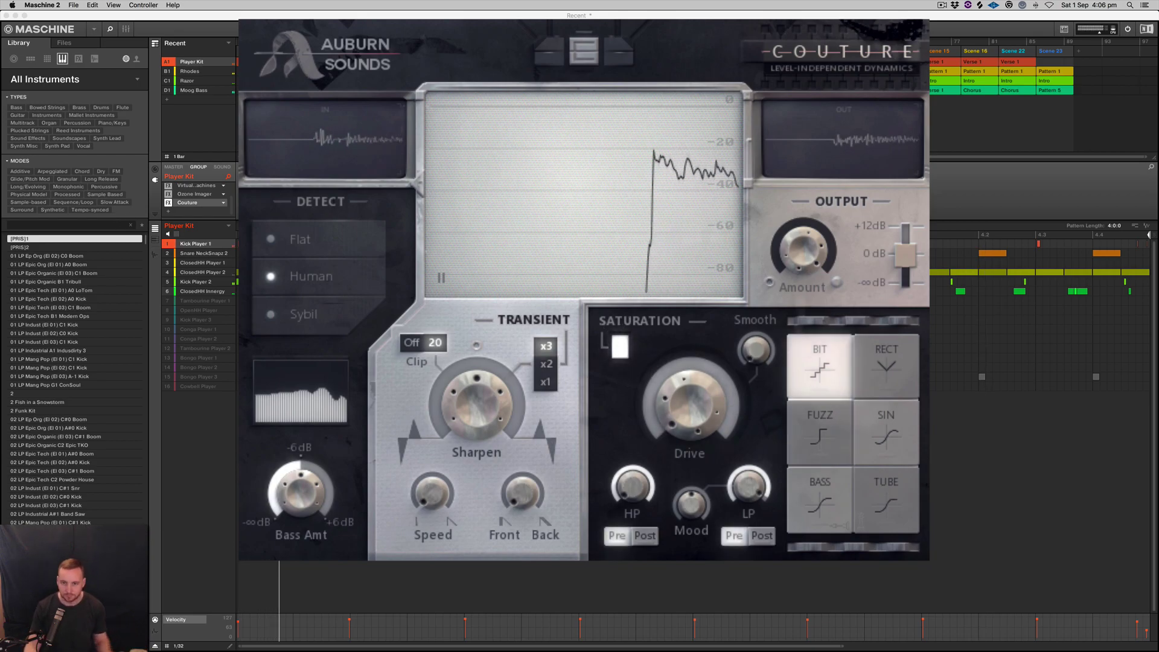
{"action": "left_click_drag", "start_coordinate": [687, 392], "coordinate": [666, 48]}
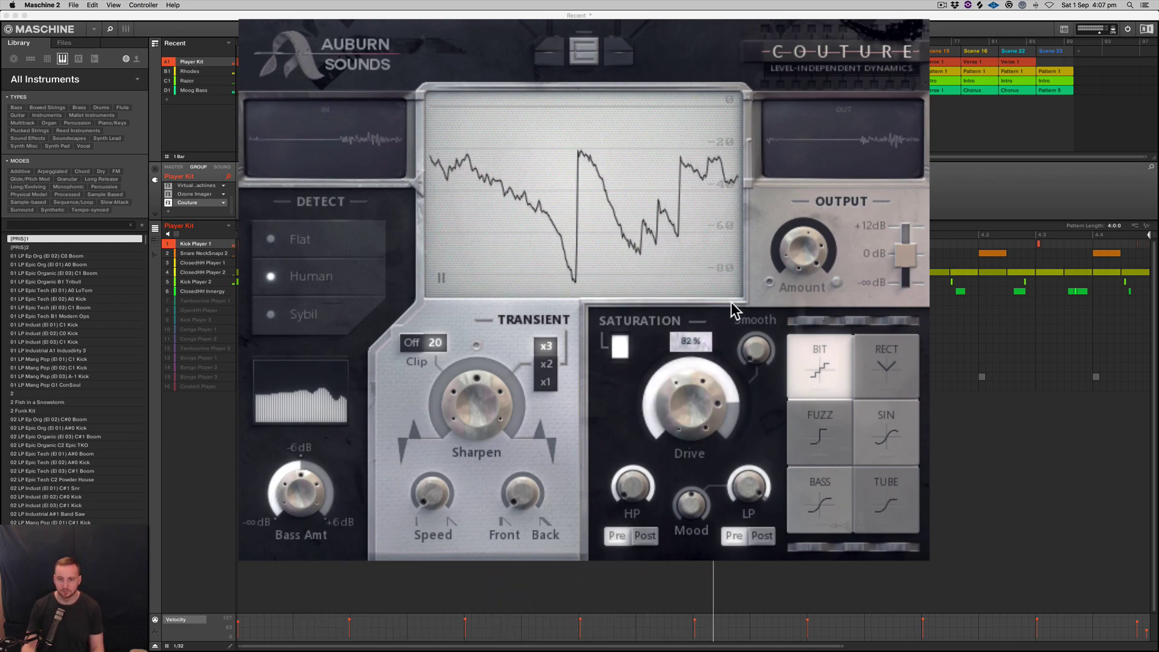
Audition the Fuzz saturation with the low-pass filter at 574 Hz, and Bass and Tube with the high-pass filter at 57 Hz
{"action": "left_click", "coordinate": [816, 426]}
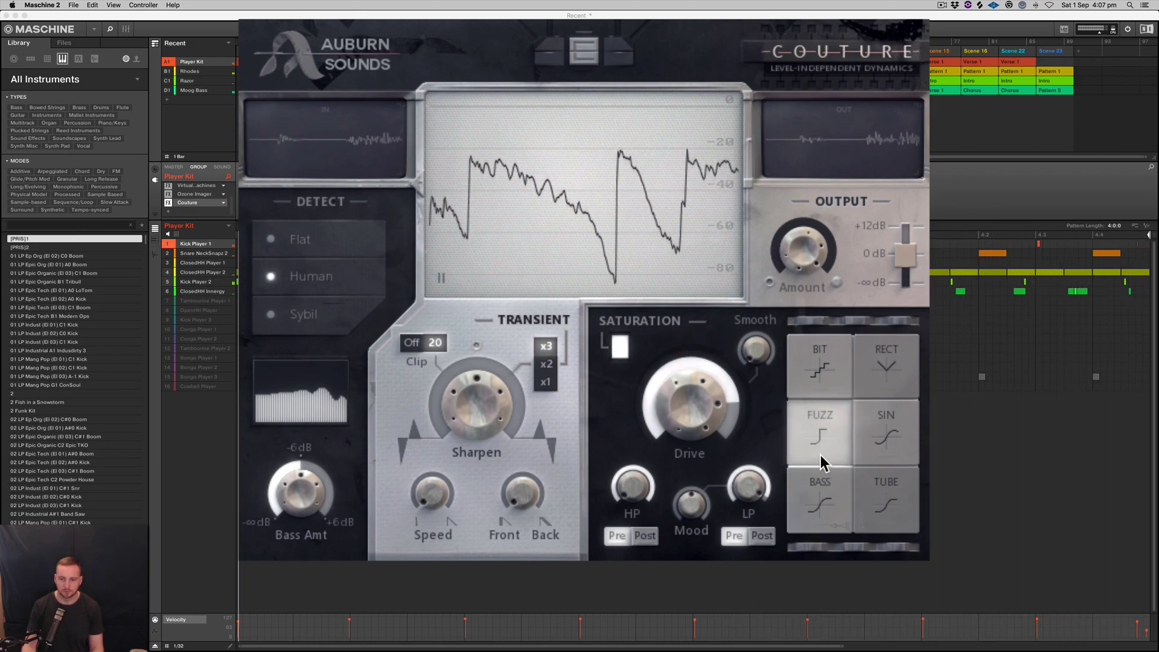
{"action": "left_click_drag", "start_coordinate": [757, 489], "coordinate": [757, 474]}
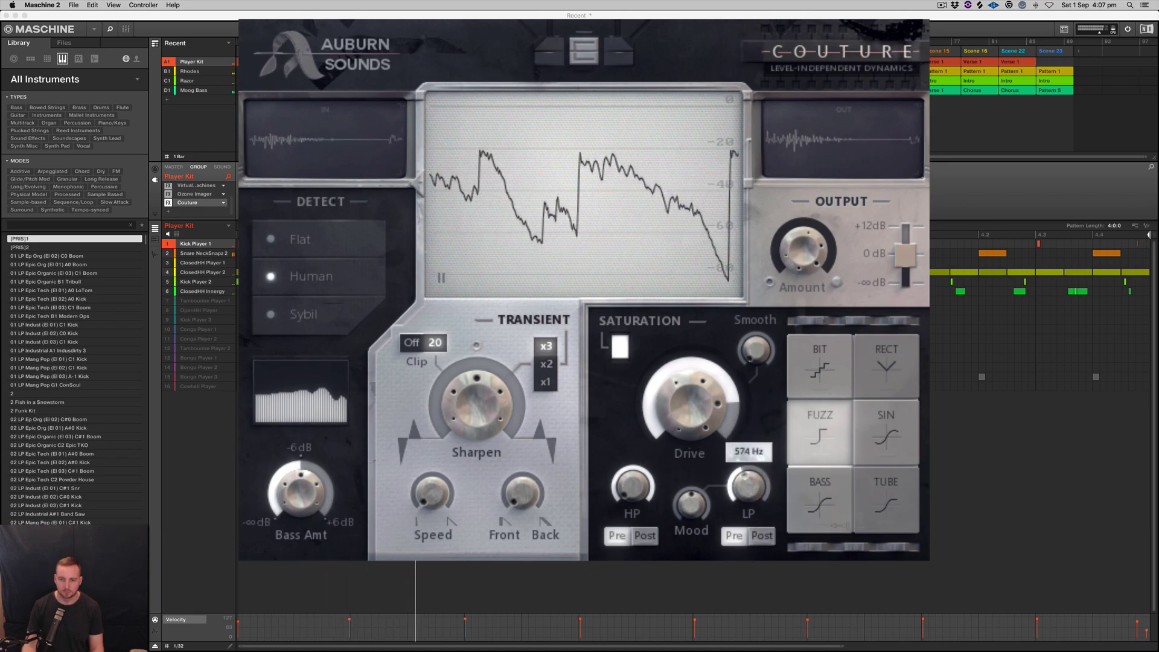
{"action": "left_click", "coordinate": [819, 493]}
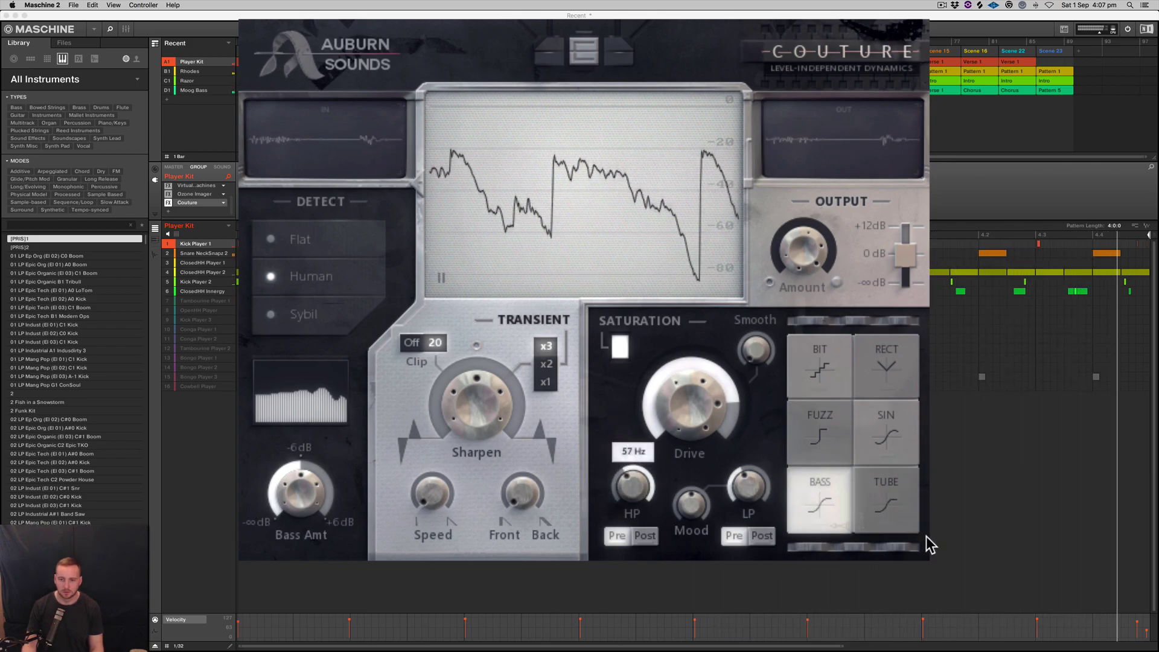
{"action": "left_click", "coordinate": [899, 510]}
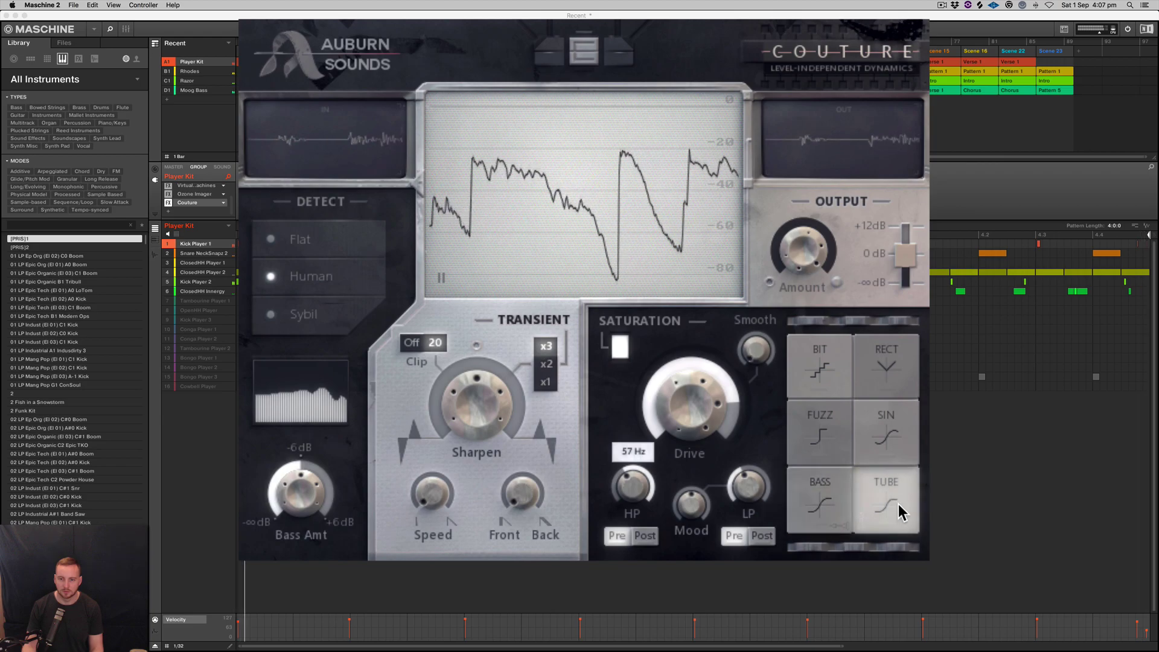
Audition the Sin saturation type with Drive at 100% and Smooth at 146.1 ms
{"action": "left_click", "coordinate": [883, 422]}
{"action": "mouse_move", "coordinate": [697, 398]}
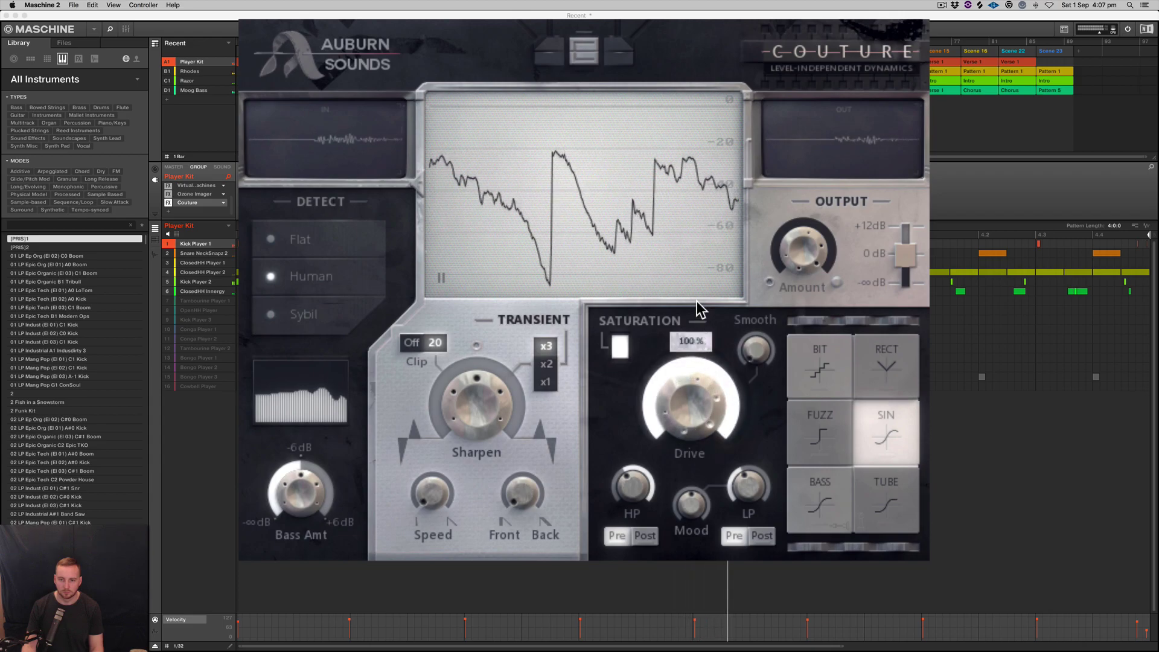
{"action": "mouse_move", "coordinate": [758, 333]}
{"action": "mouse_move", "coordinate": [755, 335]}
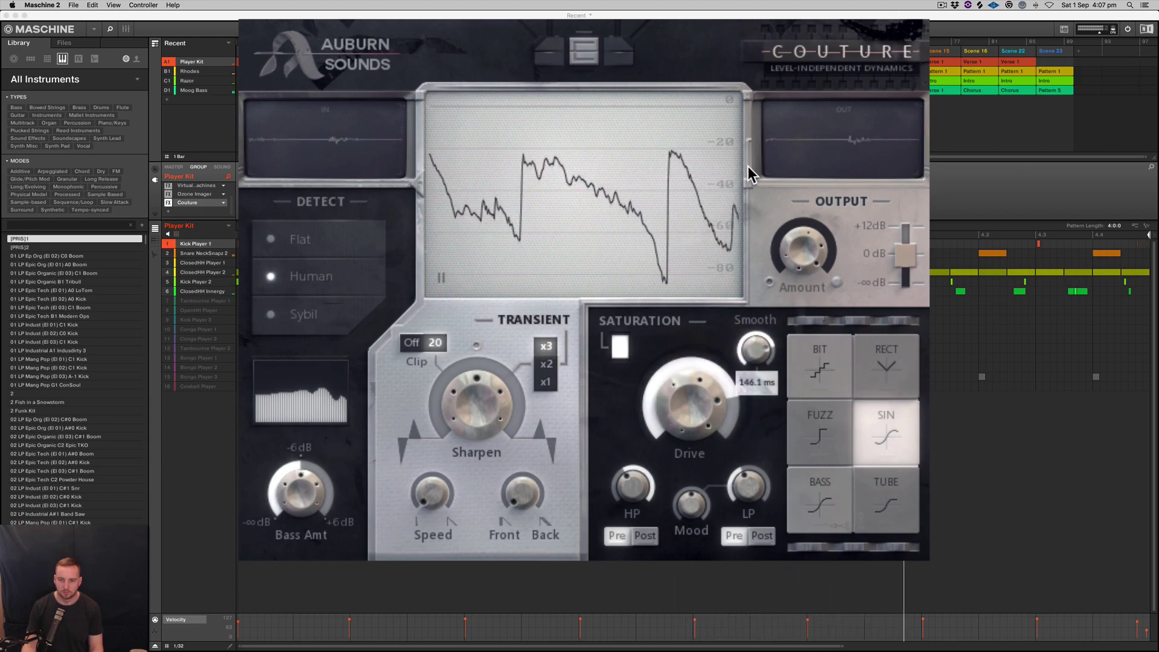
Switch the saturation type to Rect, set its low-pass filter to 4424 Hz, and adjust its high-pass filter
{"action": "left_click", "coordinate": [892, 365]}
{"action": "left_click_drag", "start_coordinate": [751, 498], "coordinate": [747, 433]}
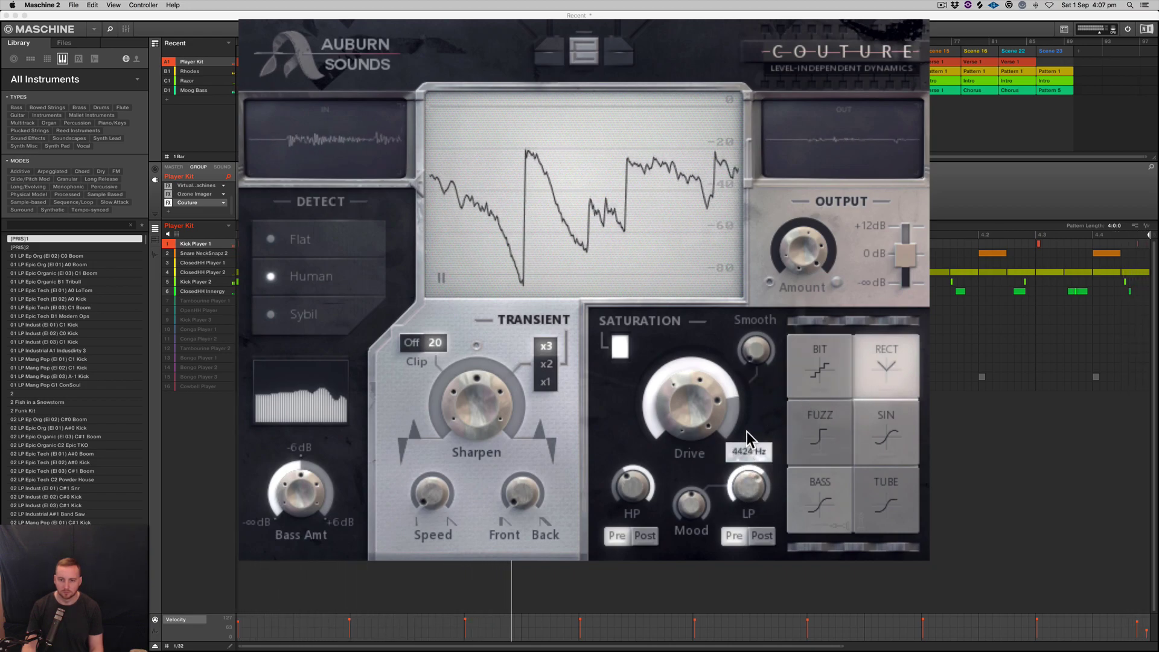
{"action": "left_click_drag", "start_coordinate": [639, 483], "coordinate": [642, 541]}
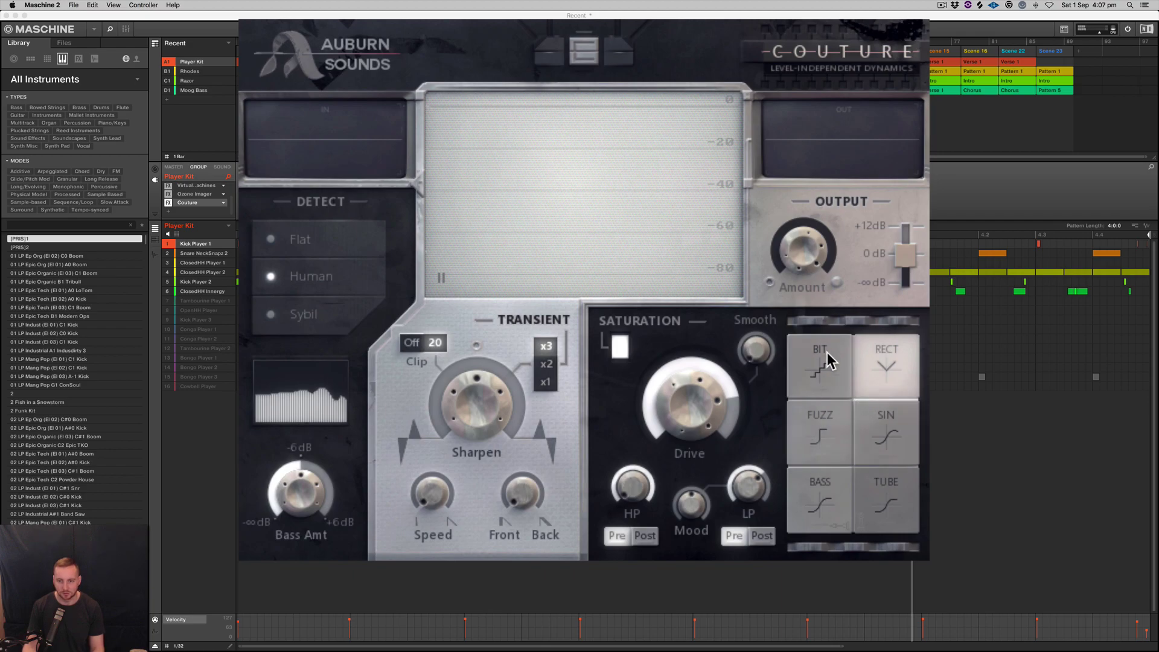
Lower the saturation section's Drive to 57%
{"action": "left_click_drag", "start_coordinate": [679, 362], "coordinate": [758, 494]}
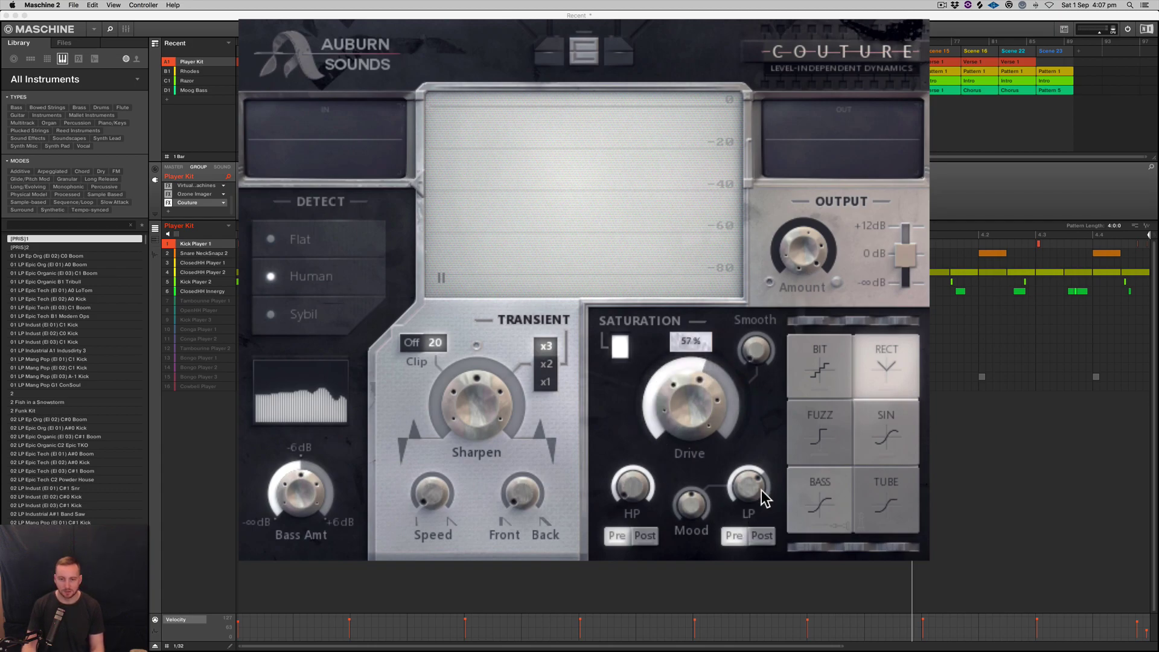
{"action": "left_click_drag", "start_coordinate": [628, 487], "coordinate": [616, 534]}
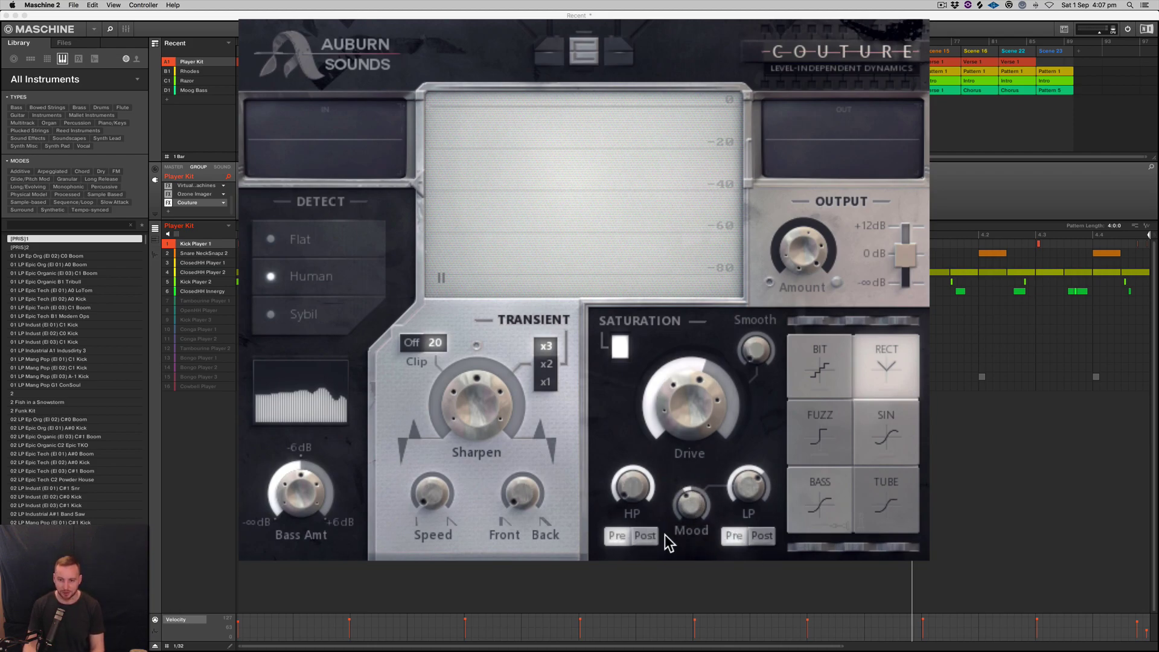